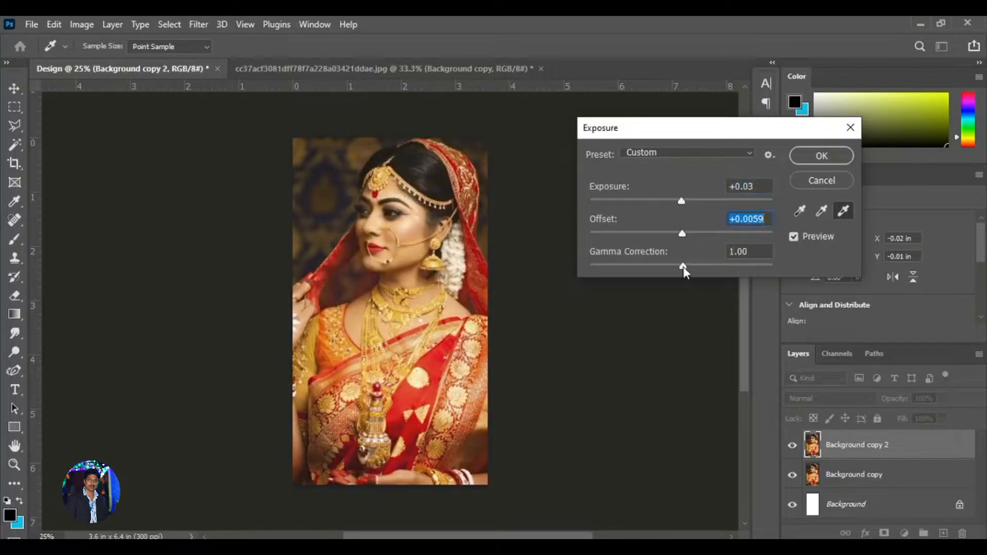
Lower the gamma correction in the Exposure adjustment of Background copy 2, apply it, and compare the layer shown and hidden.
left_click(754, 250)
left_click(755, 254)
key("BackSpace")
type("0")
key("Return")
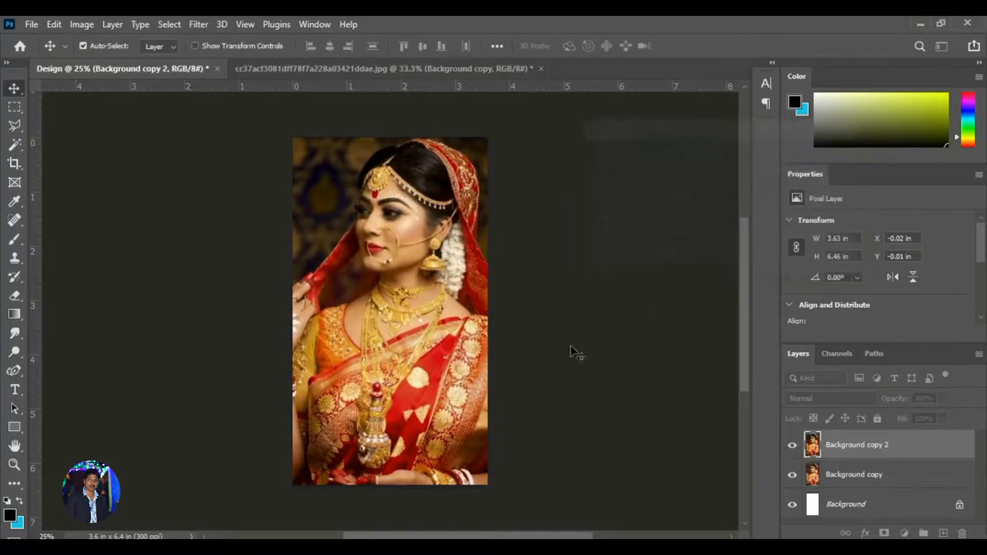
left_click(792, 446)
left_click(792, 446)
left_click(792, 447)
left_click(792, 447)
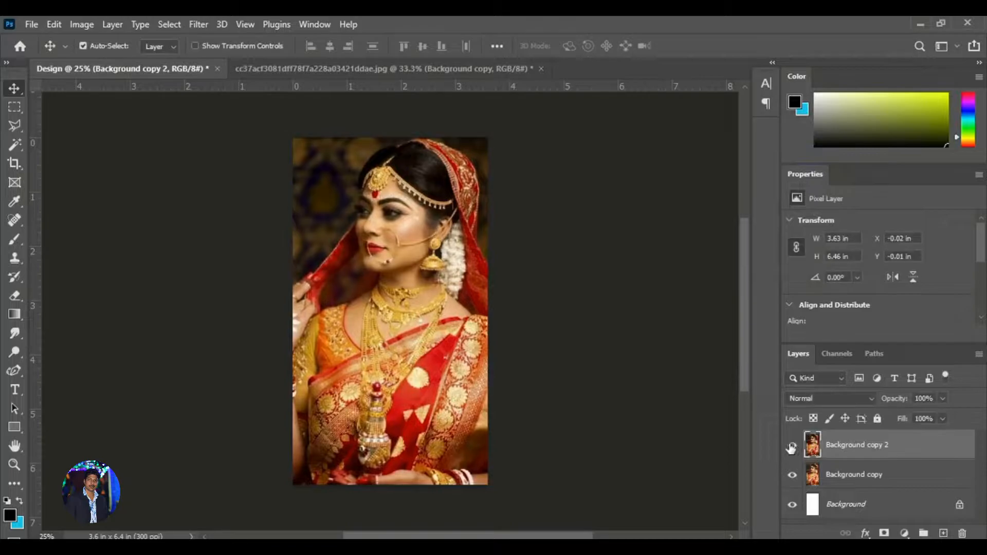
Start a Selective Color adjustment on the Yellows with Cyan +60, Magenta +24, Yellow +31 and Black +61.
left_click(81, 24)
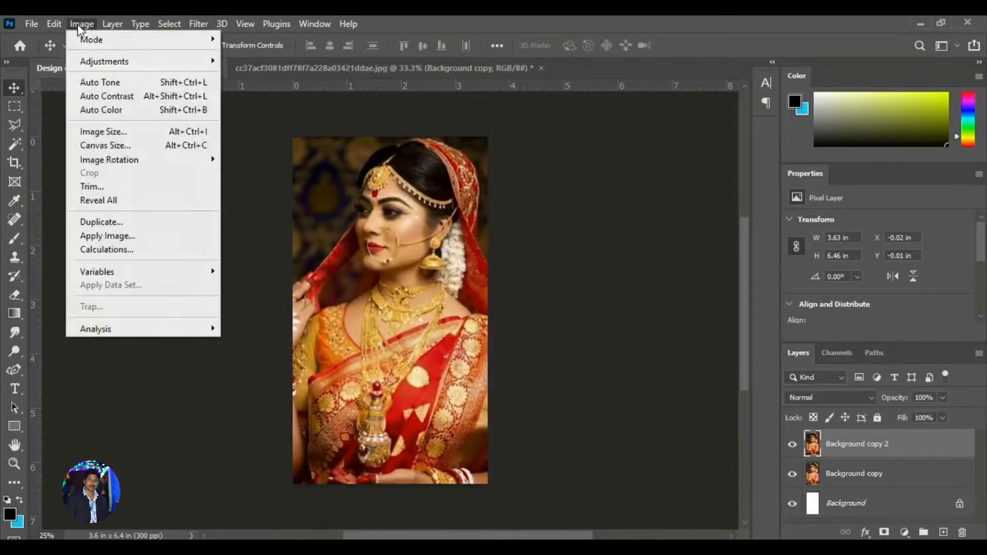
mouse_move(154, 62)
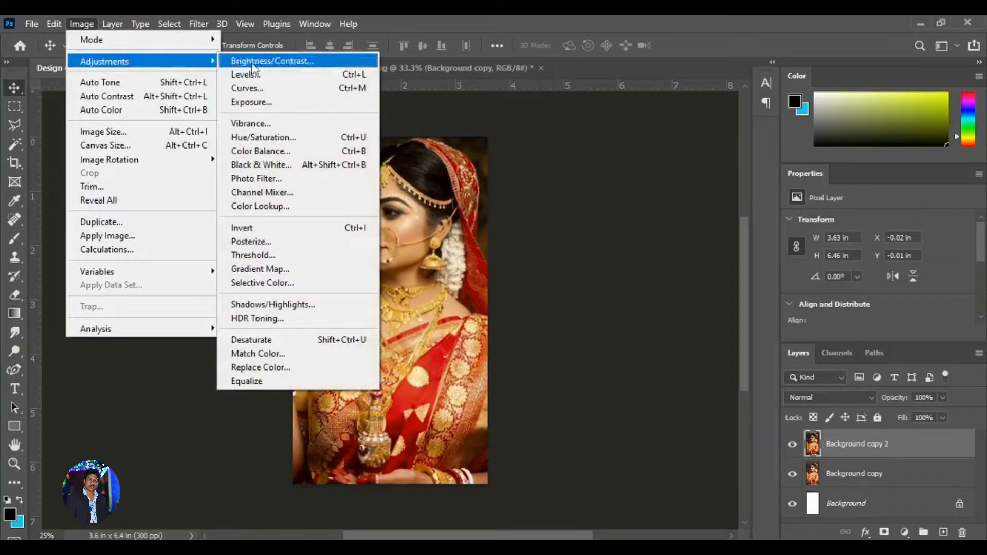
left_click(262, 283)
left_click_drag(589, 111, 692, 101)
left_click(637, 148)
left_click(624, 174)
left_click_drag(616, 186, 628, 186)
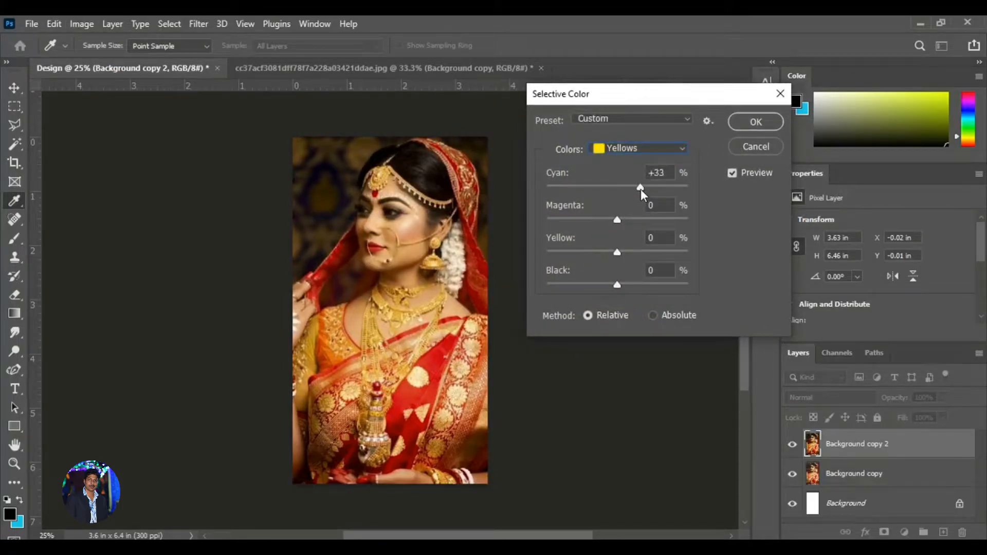
left_click_drag(661, 189, 659, 188)
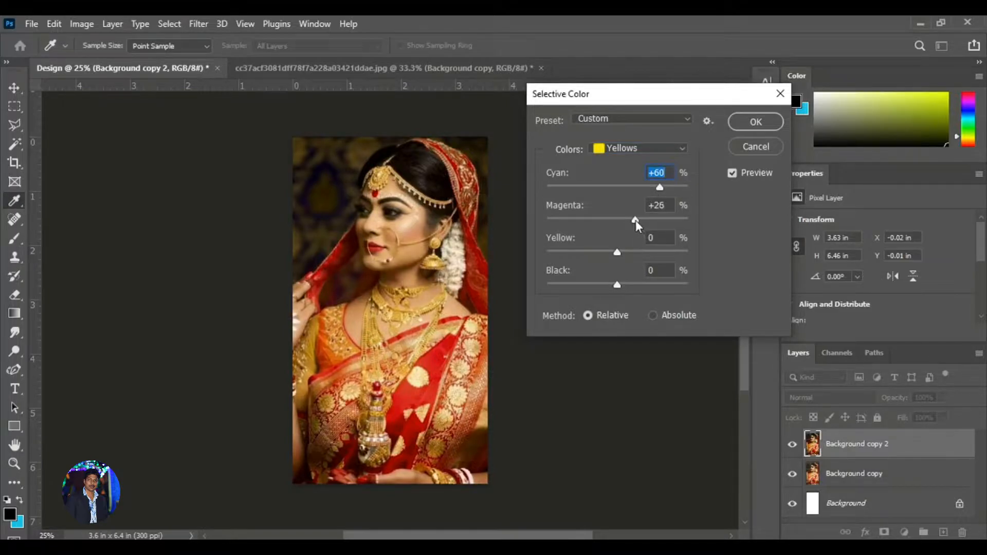
left_click_drag(634, 220, 640, 284)
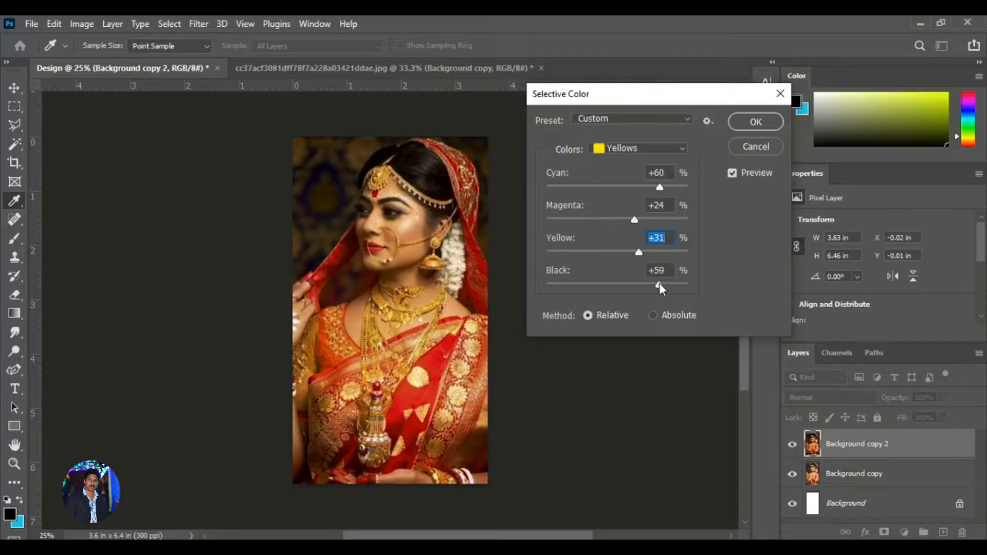
left_click_drag(660, 283, 661, 283)
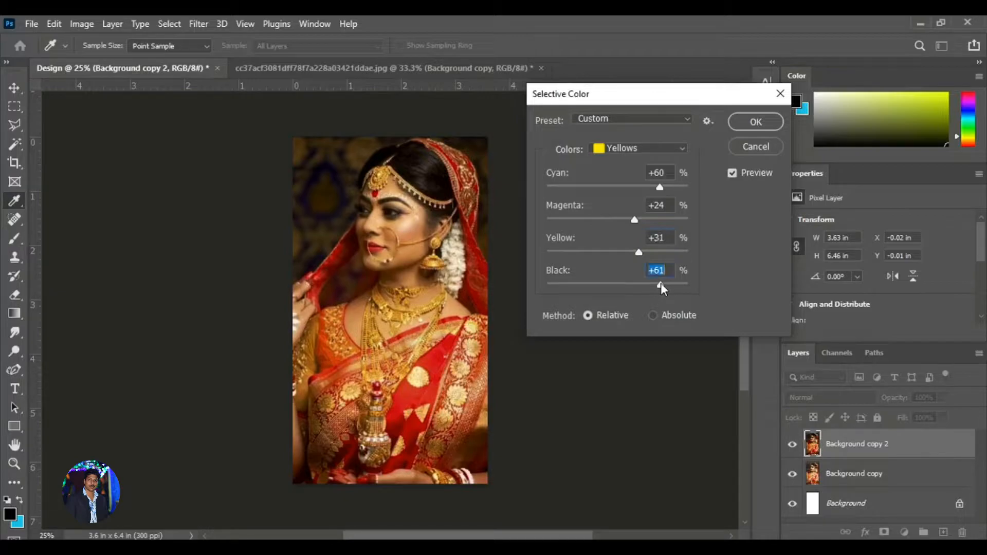
Refine the Yellows to Cyan +24, Magenta +60 and Yellow +35, apply the adjustment, and compare the layer shown and hidden.
left_click(687, 348)
left_click_drag(660, 189, 655, 184)
left_click_drag(636, 182, 634, 183)
left_click_drag(634, 221, 642, 252)
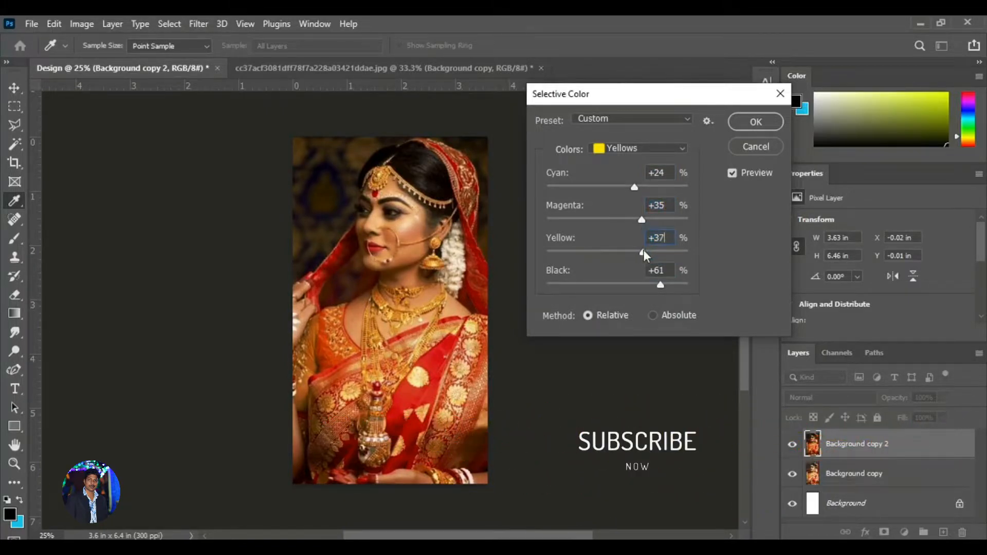
type("+35")
left_click_drag(642, 220, 660, 221)
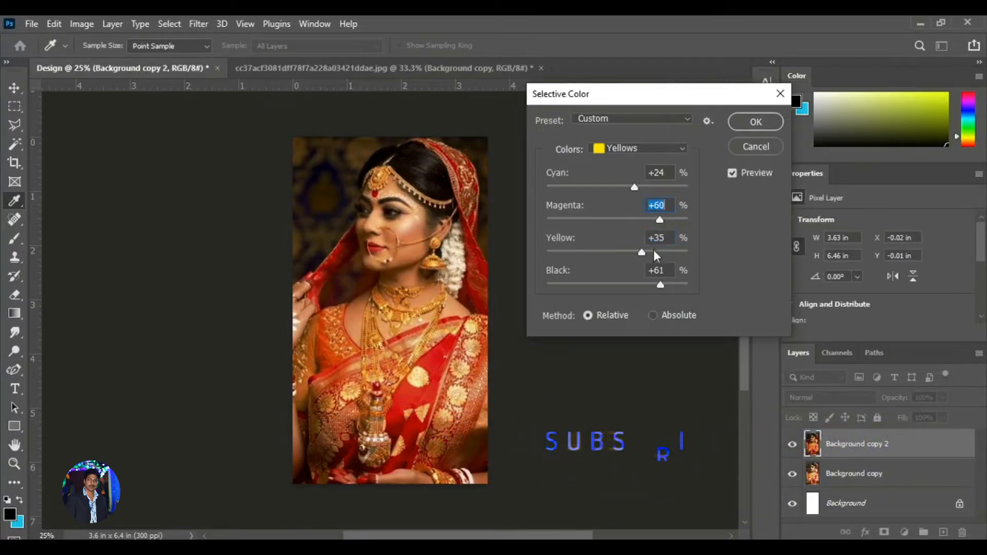
left_click(732, 173)
left_click(732, 174)
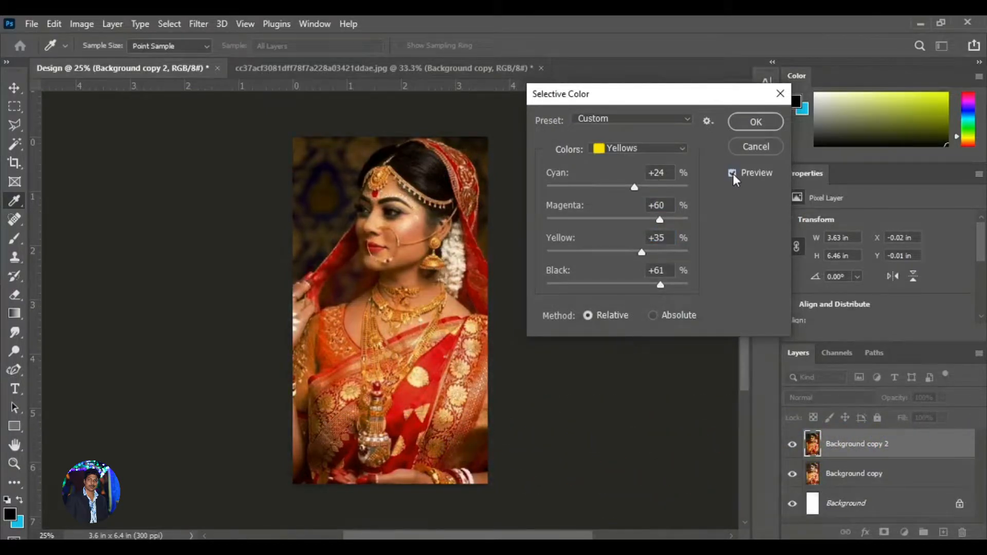
left_click(758, 122)
left_click(792, 444)
left_click(792, 445)
left_click(792, 444)
left_click(792, 444)
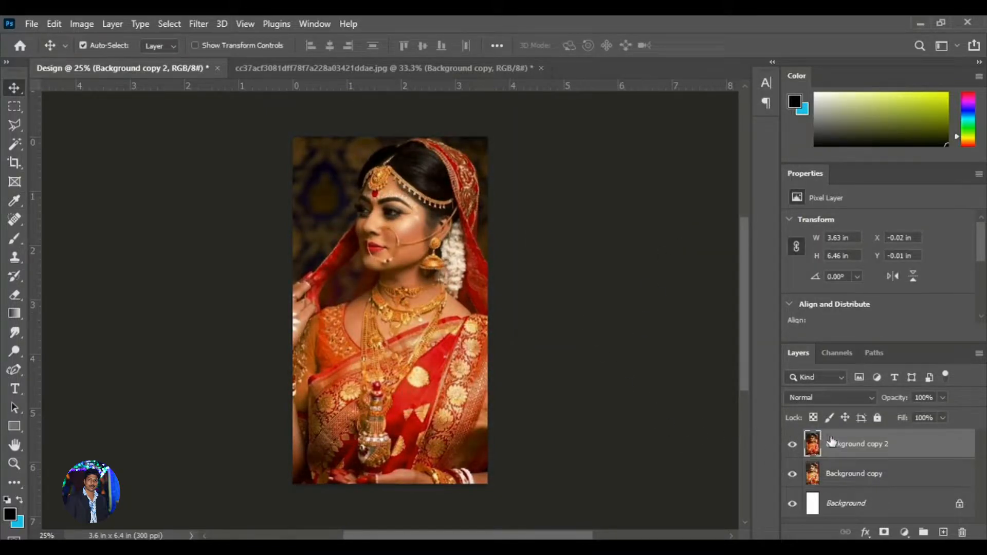
Duplicate the Background copy 2 layer and desaturate the duplicate.
key("ctrl+j")
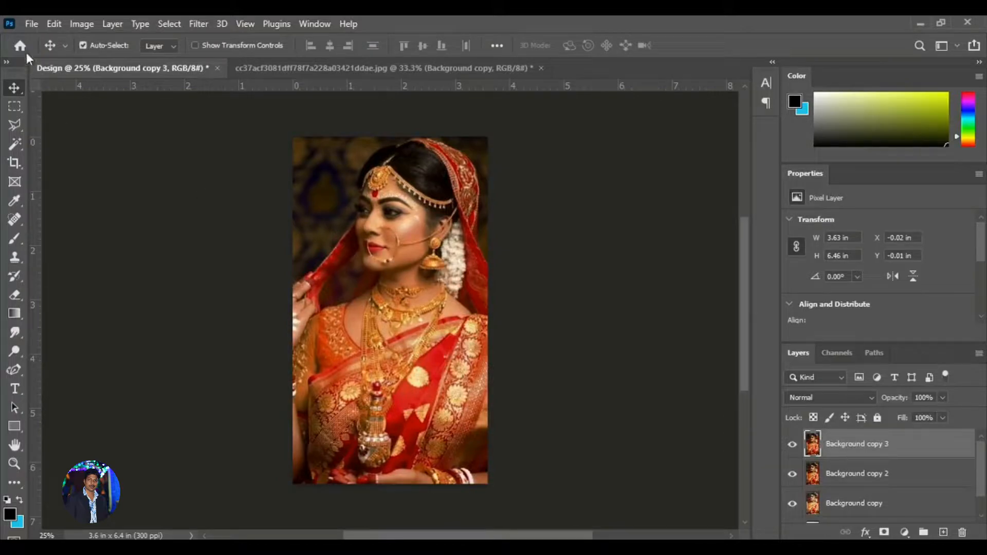
left_click(82, 24)
mouse_move(103, 59)
left_click(264, 337)
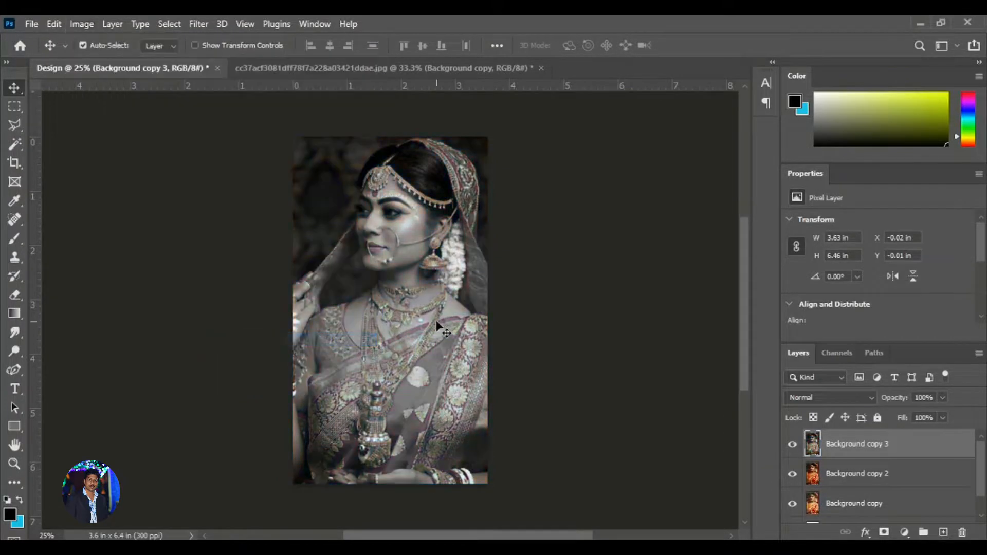
Start an Exposure adjustment on the desaturated layer with exposure -0.08 and offset +0.0889.
left_click(82, 23)
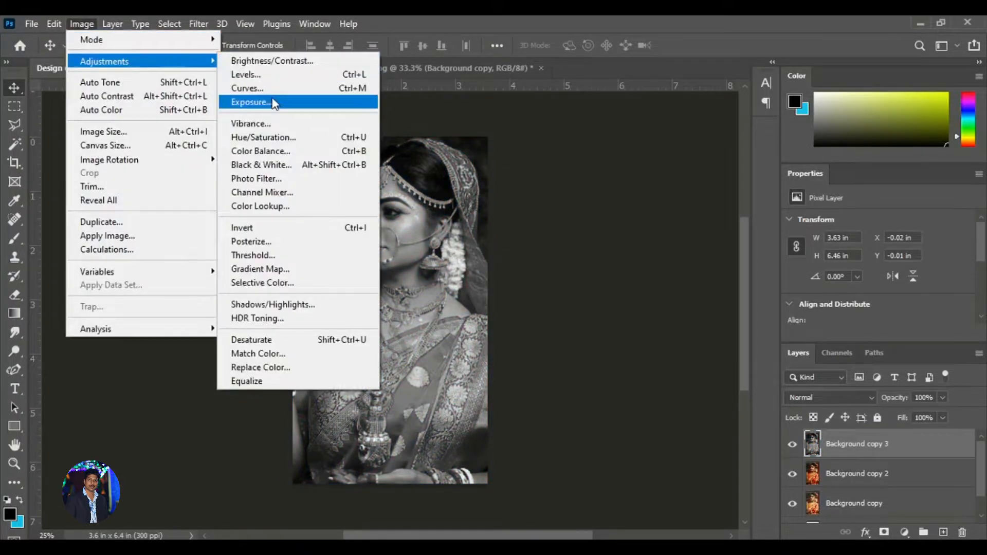
left_click(274, 102)
left_click(680, 200)
left_click_drag(683, 231, 696, 233)
left_click(768, 220)
left_click(769, 221)
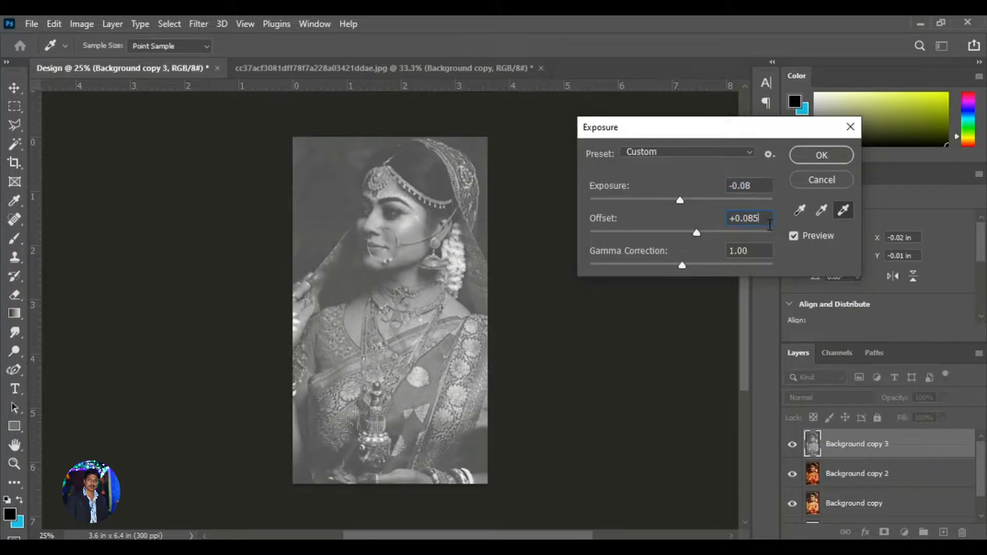
type("89")
Reduce the gamma correction to darken the black-and-white portrait, check the preview, and apply the Exposure adjustment.
left_click_drag(683, 264, 714, 266)
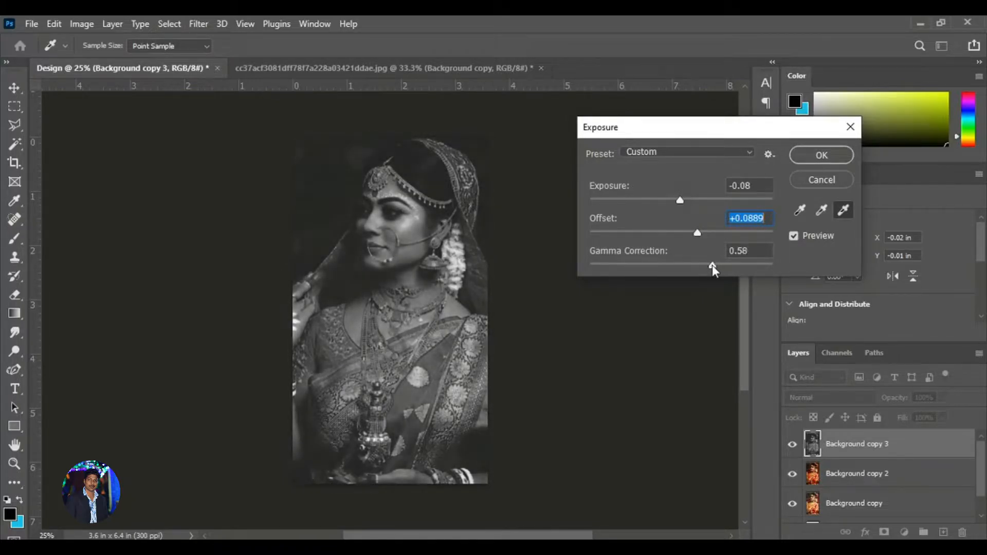
left_click_drag(719, 265, 720, 264)
left_click(680, 356)
left_click(793, 235)
left_click(794, 236)
left_click(821, 155)
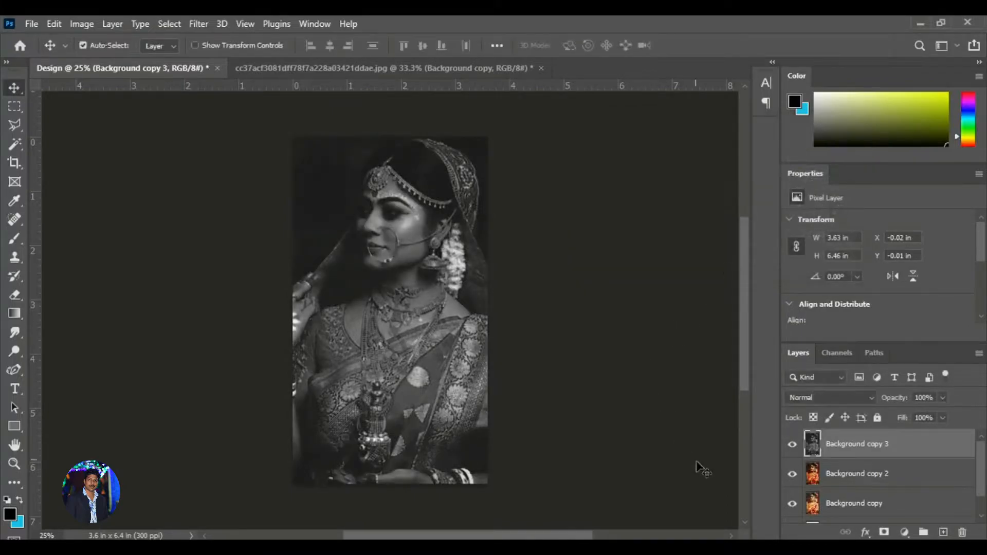
left_click(579, 250)
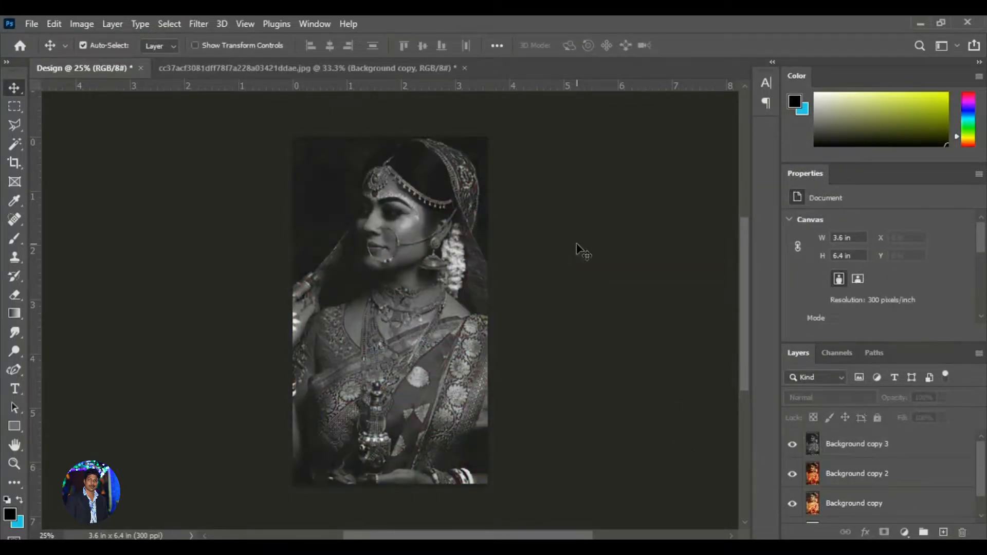
Add a Gradient Fill layer above Background copy 3 and set its starting color stop to #201f1f.
left_click(873, 446)
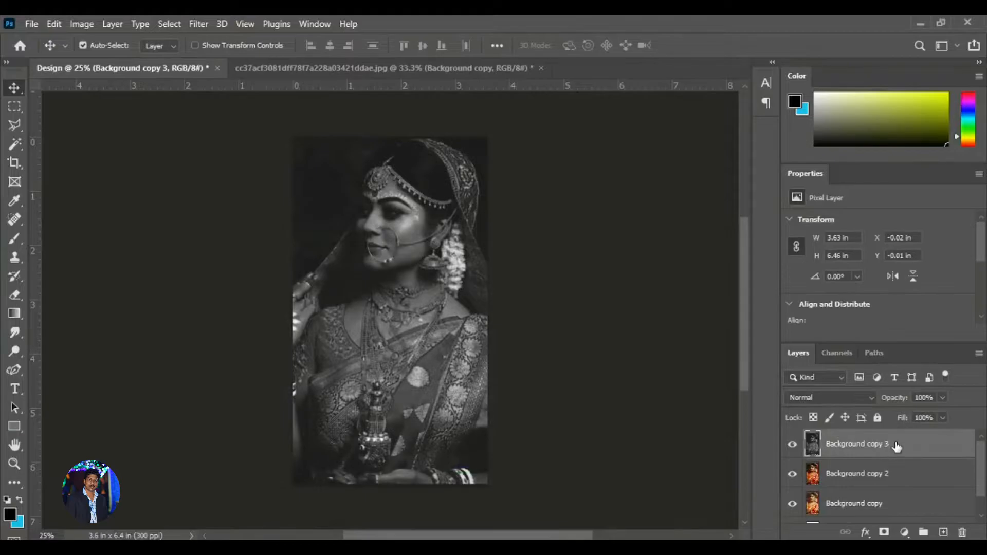
left_click(903, 535)
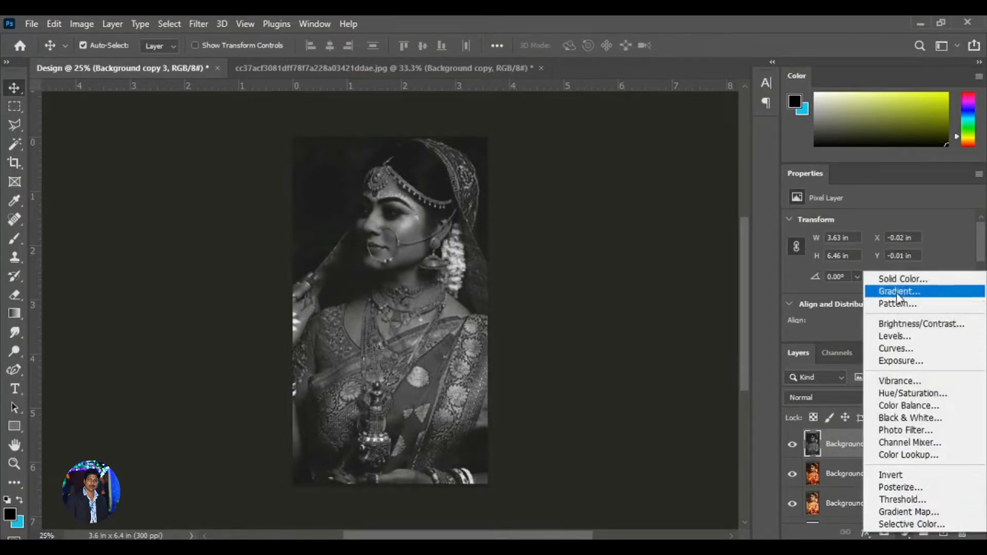
left_click(930, 287)
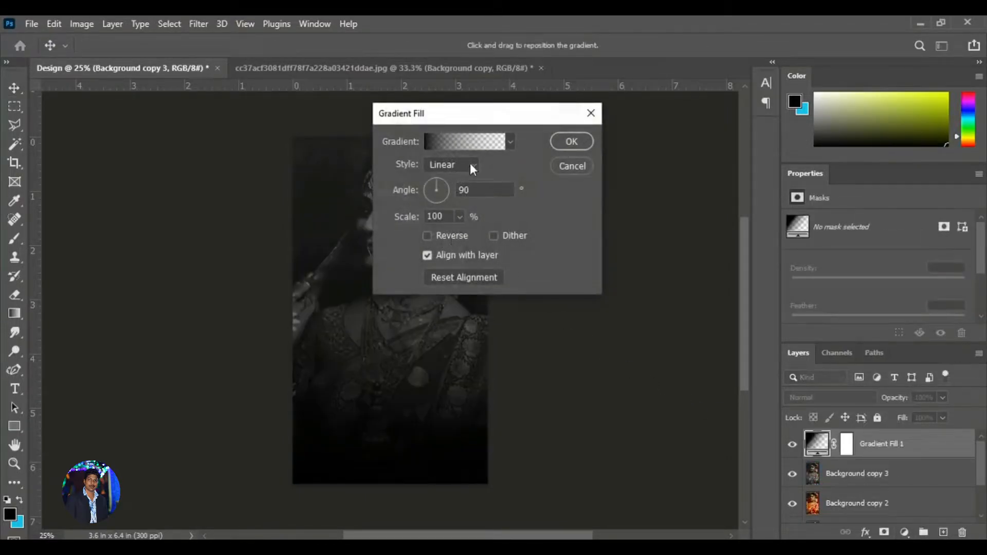
left_click(464, 141)
left_click(594, 323)
left_click(658, 384)
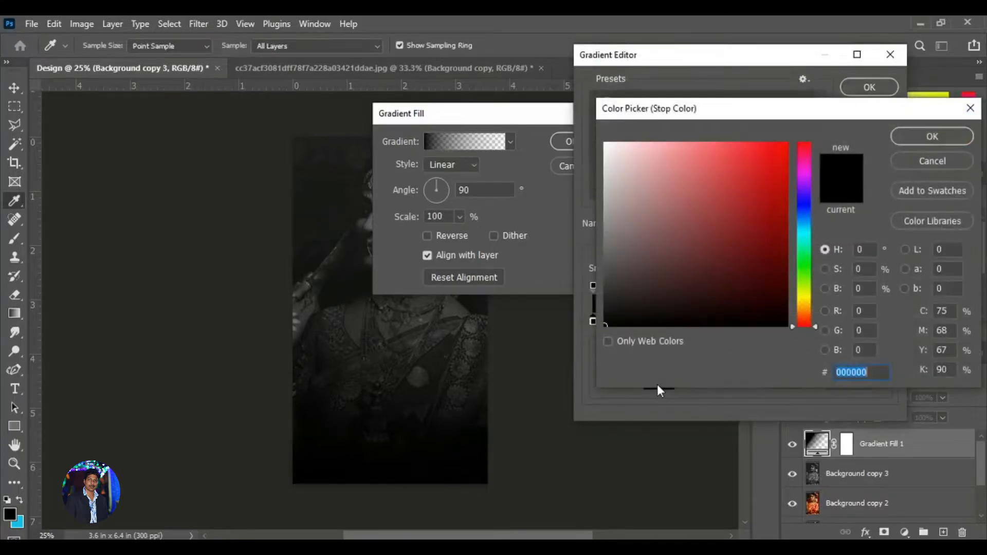
type("303030")
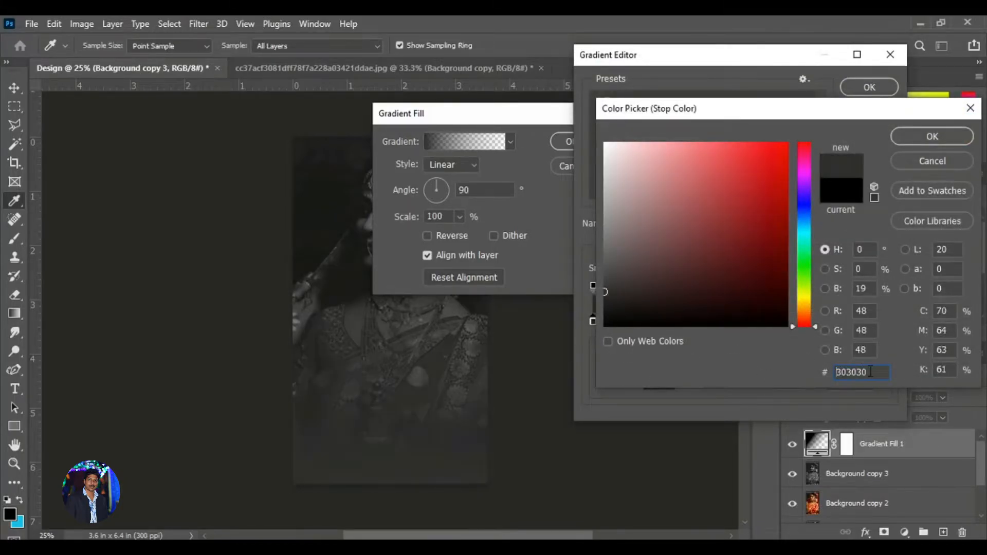
type("201f")
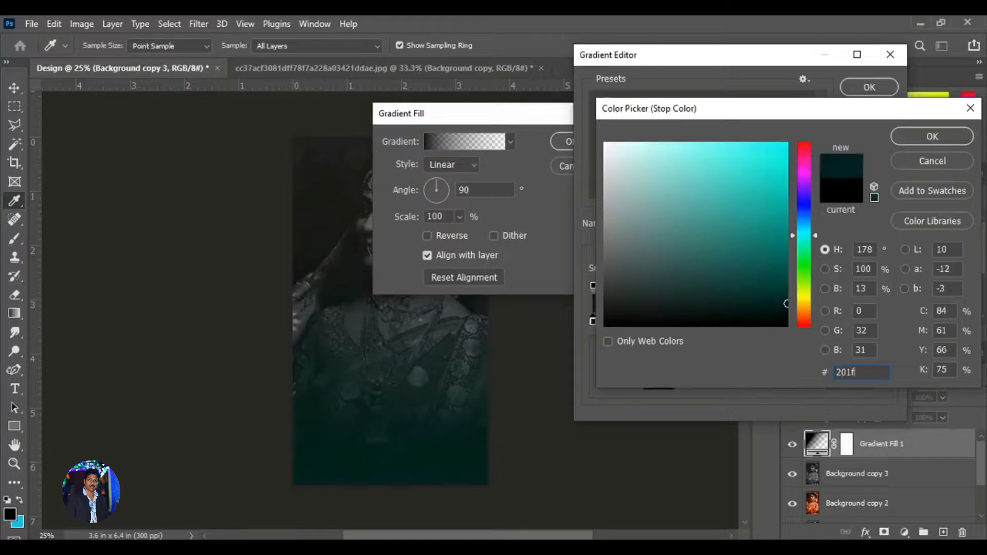
type("1f")
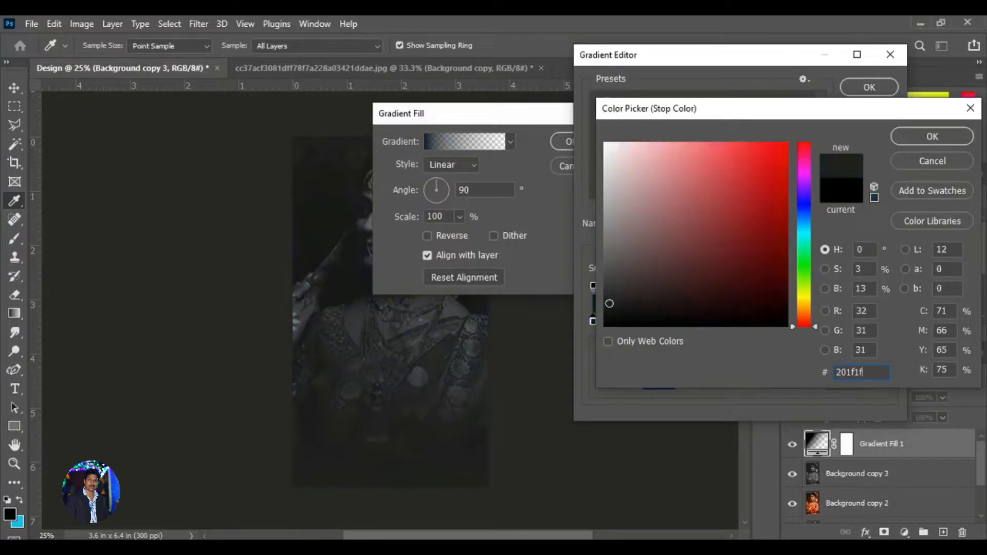
left_click(929, 135)
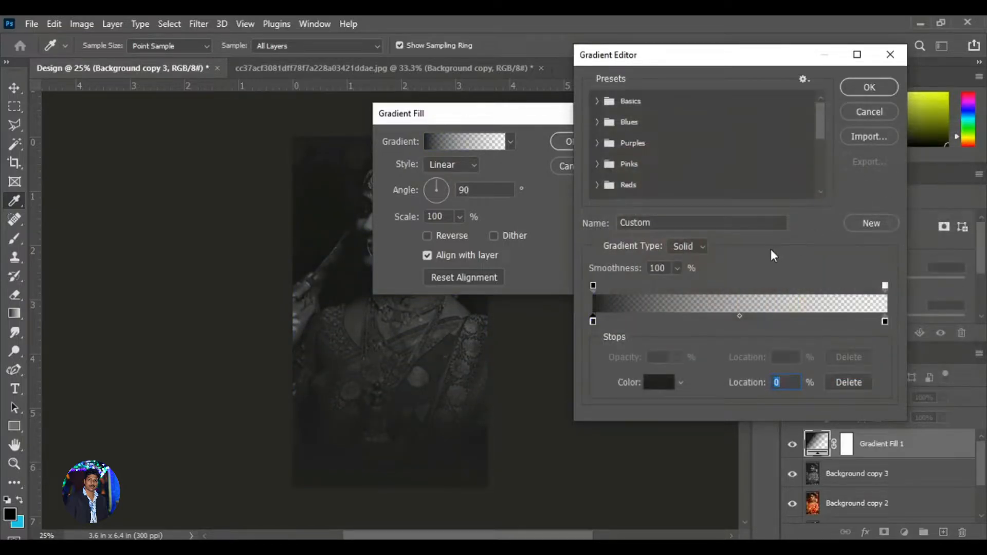
left_click(771, 249)
left_click(863, 86)
Set the gradient fill's angle to 108° and its scale to 76%, and apply it.
left_click_drag(477, 114, 658, 129)
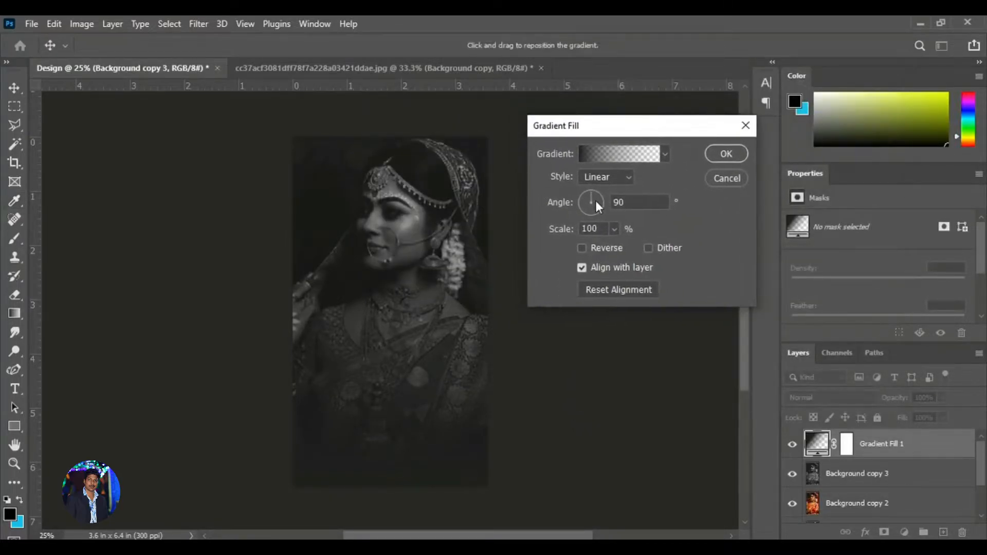
left_click_drag(585, 190, 585, 189)
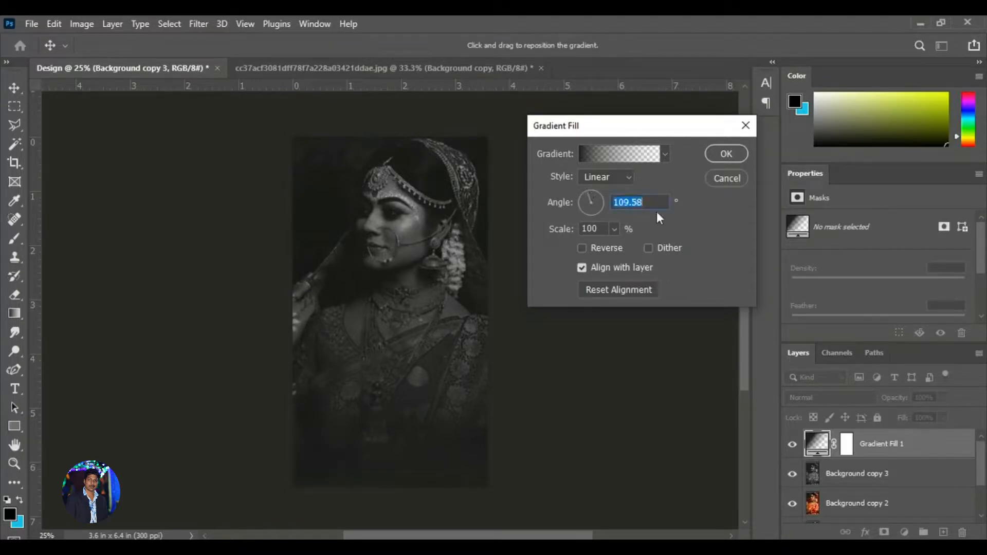
type("108")
left_click_drag(570, 232, 557, 236)
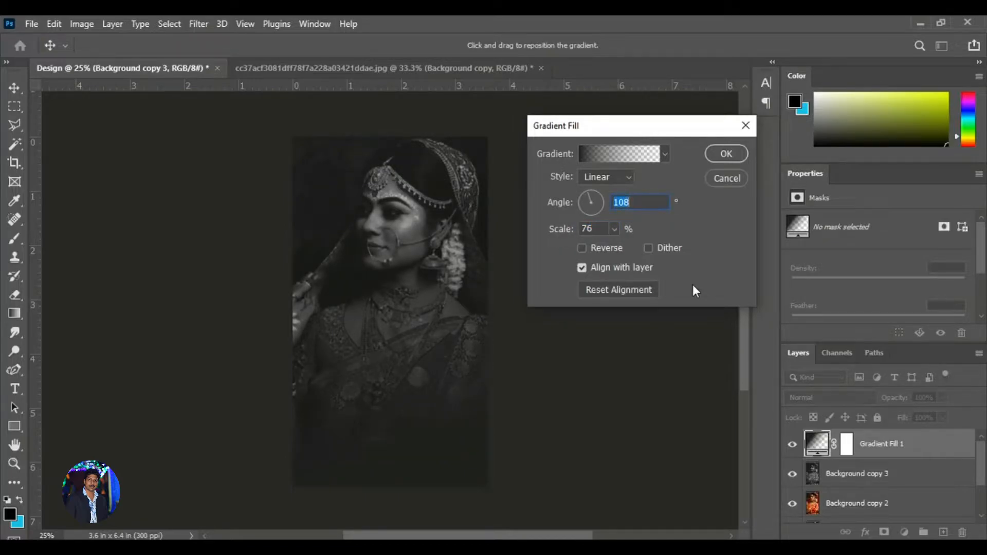
left_click(723, 155)
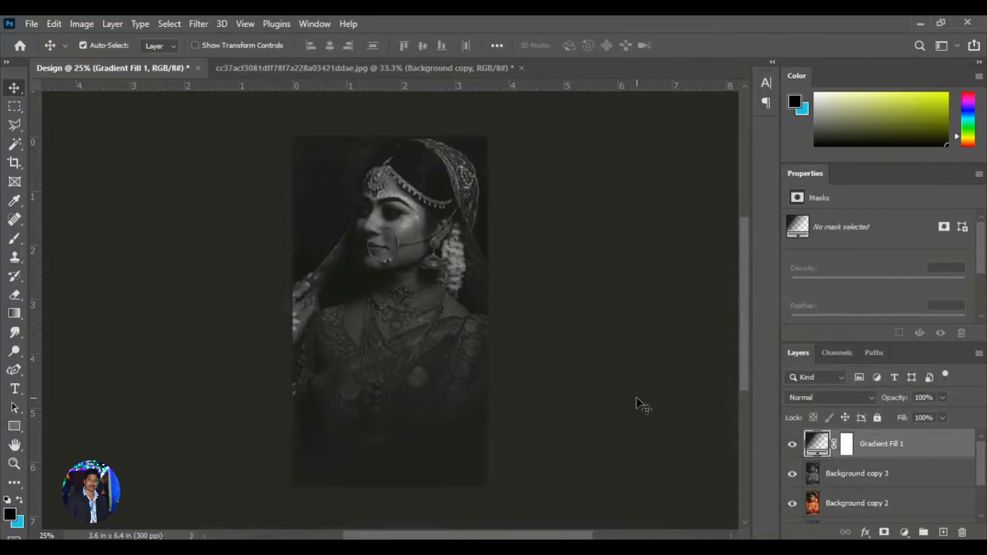
Select the Background copy 3 layer and choose the Hard Round brush for the Brush tool.
left_click(895, 483)
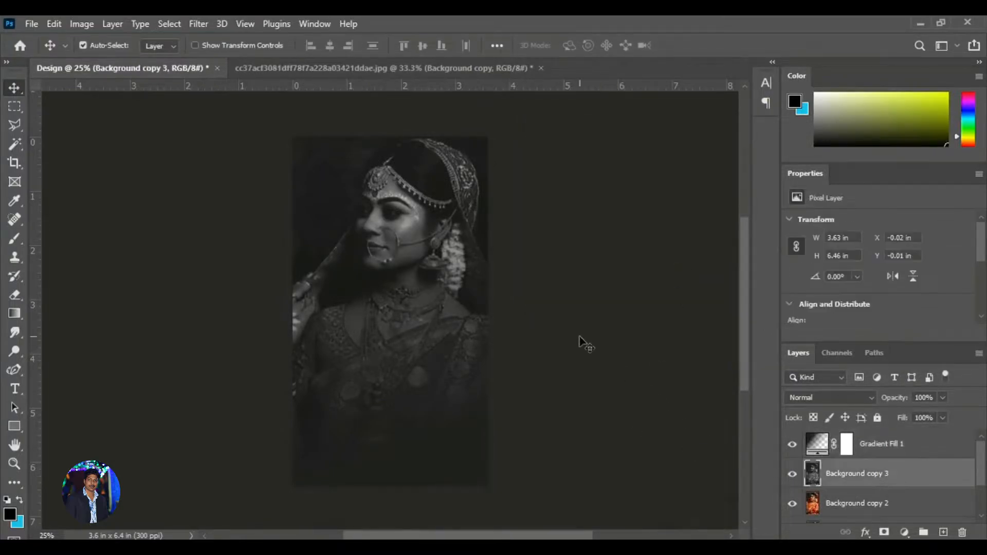
left_click_drag(14, 239, 55, 239)
left_click(104, 45)
left_click(24, 207)
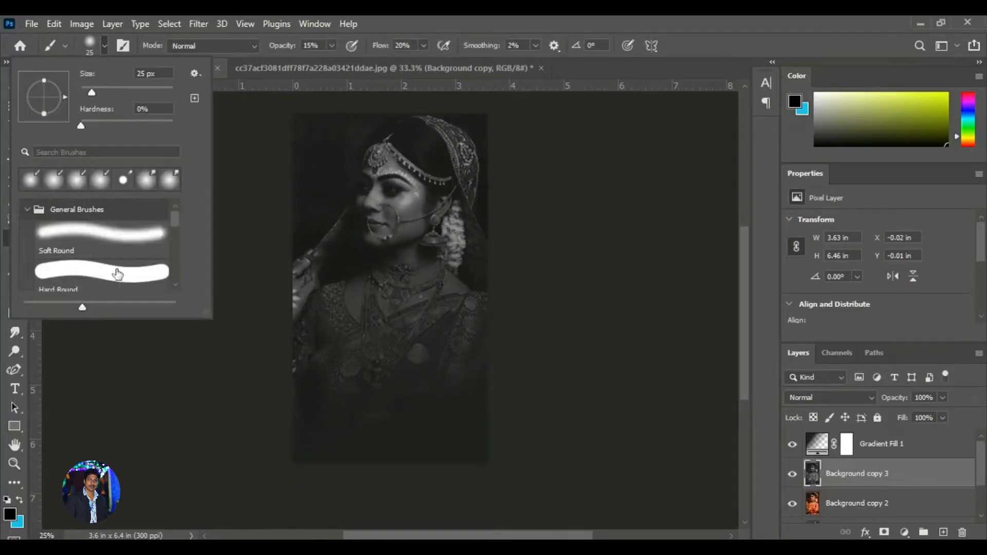
left_click(154, 281)
left_click(104, 46)
left_click(105, 47)
left_click(105, 46)
Enlarge the brush to 1200 px and set its opacity to 100%.
key("bracketright")
key("bracketright")
key("bracketright")
key("bracketright")
key("bracketright")
key("bracketright")
key("bracketright")
key("bracketright")
key("bracketright")
key("bracketright")
key("bracketright")
key("bracketright")
key("bracketright")
key("bracketright")
key("bracketright")
key("bracketright")
key("bracketright")
key("bracketright")
key("bracketright")
key("bracketright")
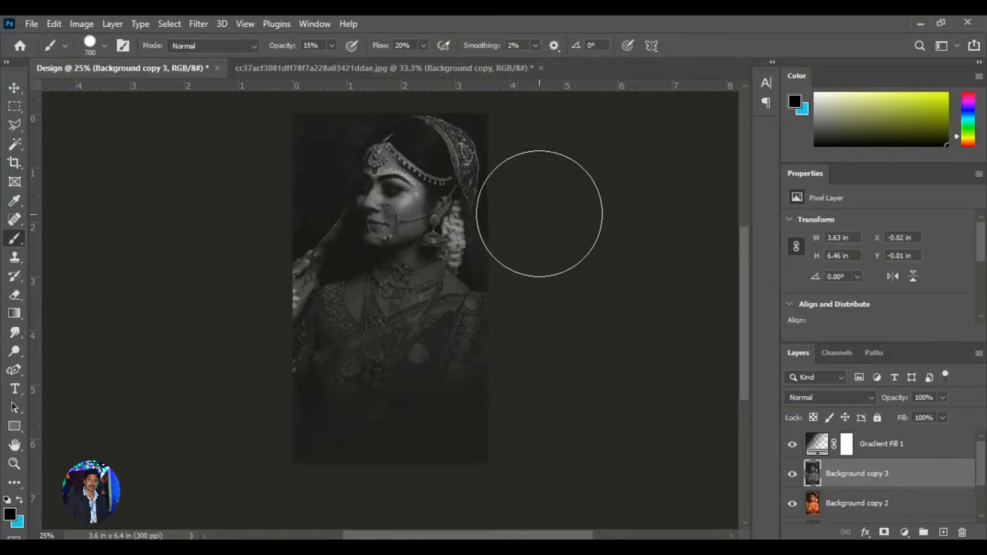
key("bracketright")
left_click_drag(333, 47, 406, 69)
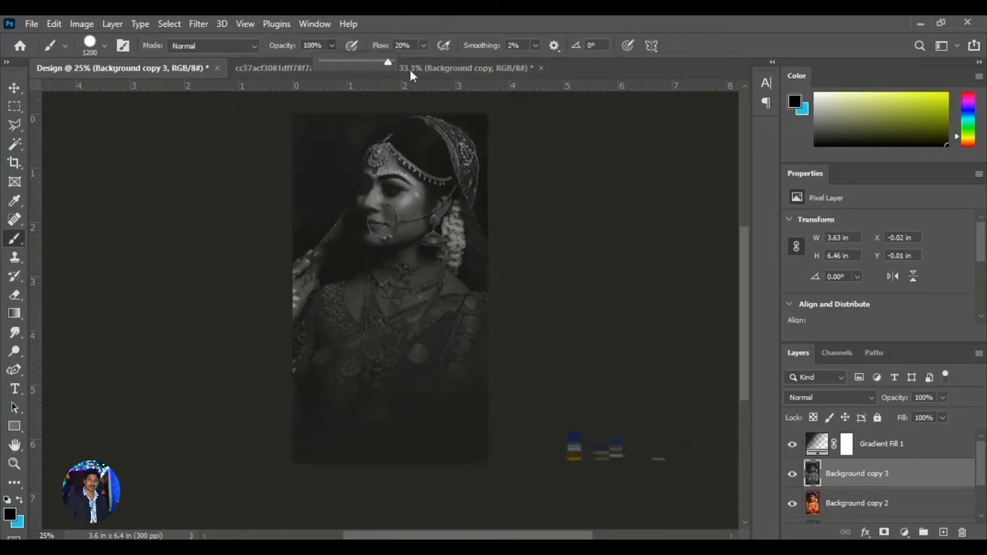
Add a layer mask to Background copy 3 and dab it once over the bride's face with a black 1400 px brush at 100% flow.
left_click(501, 149)
key("d")
left_click(884, 532)
key("shift+0")
key("bracketright")
key("bracketright")
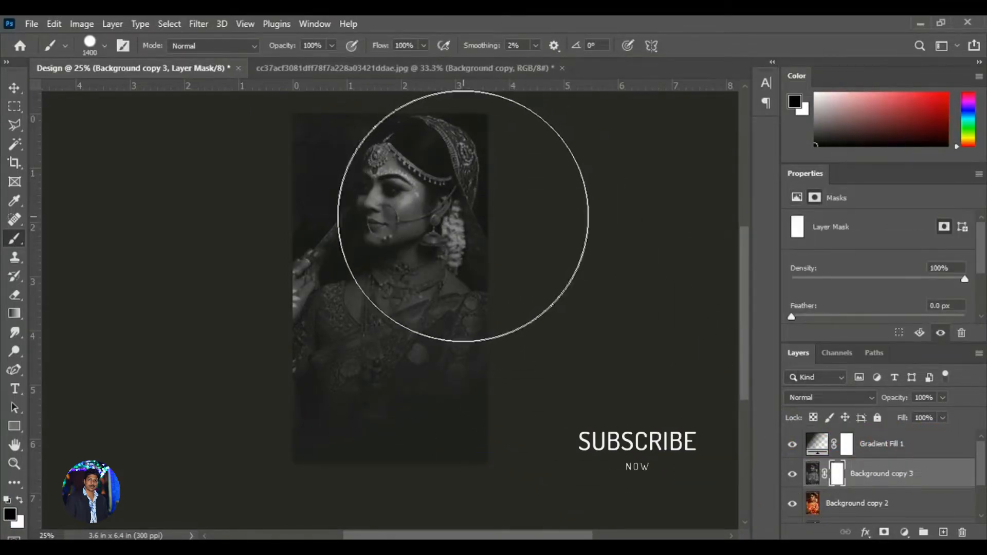
left_click(459, 211)
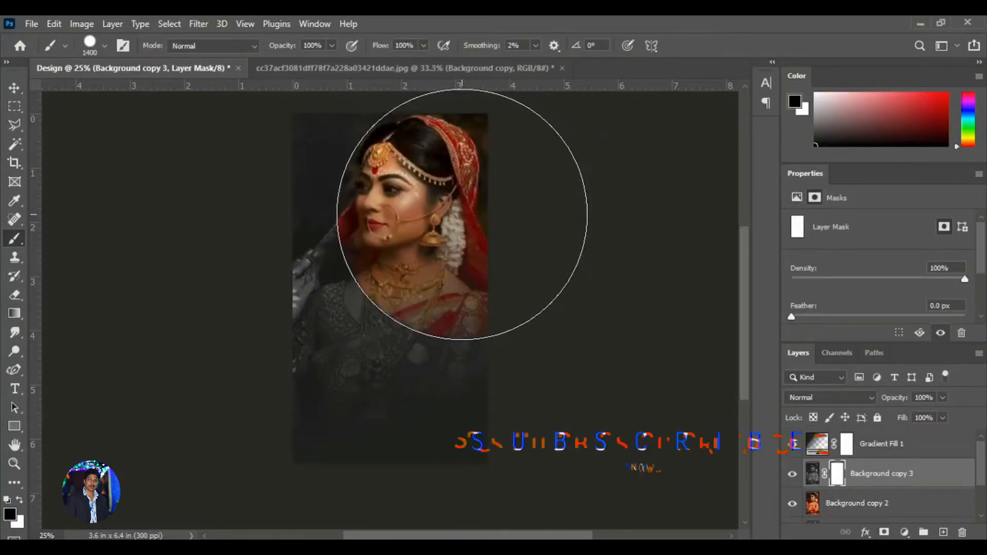
left_click(14, 87)
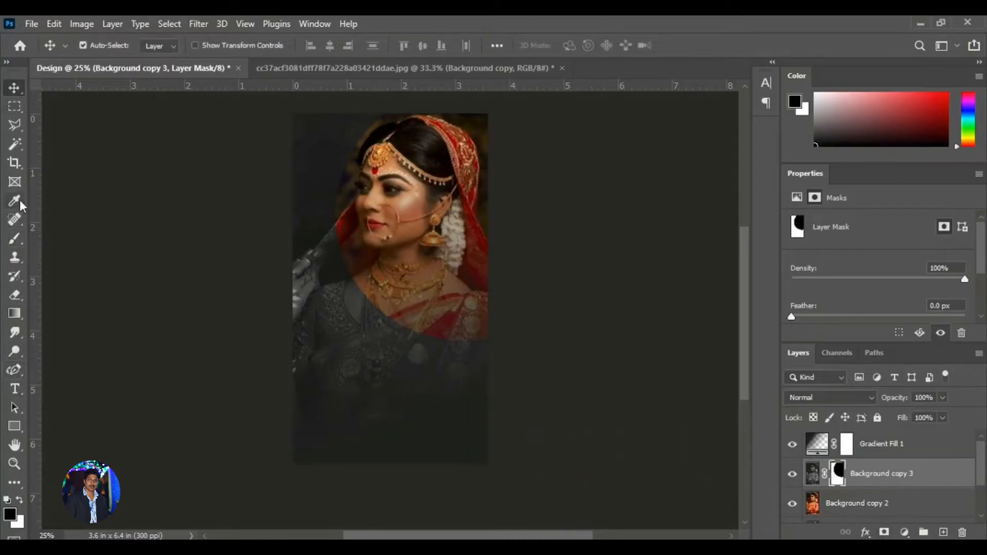
Add a horizontal text reading "Beautiful" on the dark lower part of the portrait.
left_click(14, 393)
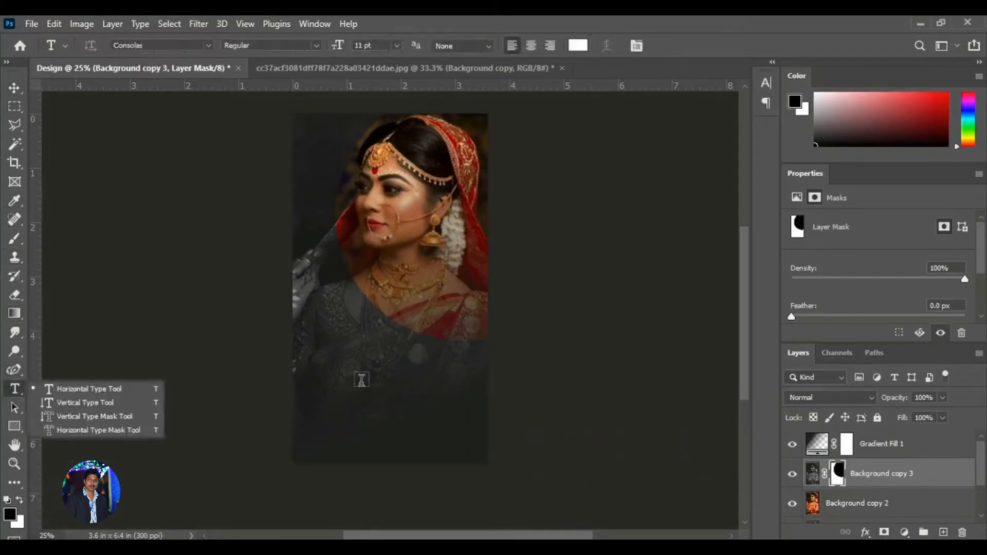
left_click(327, 359)
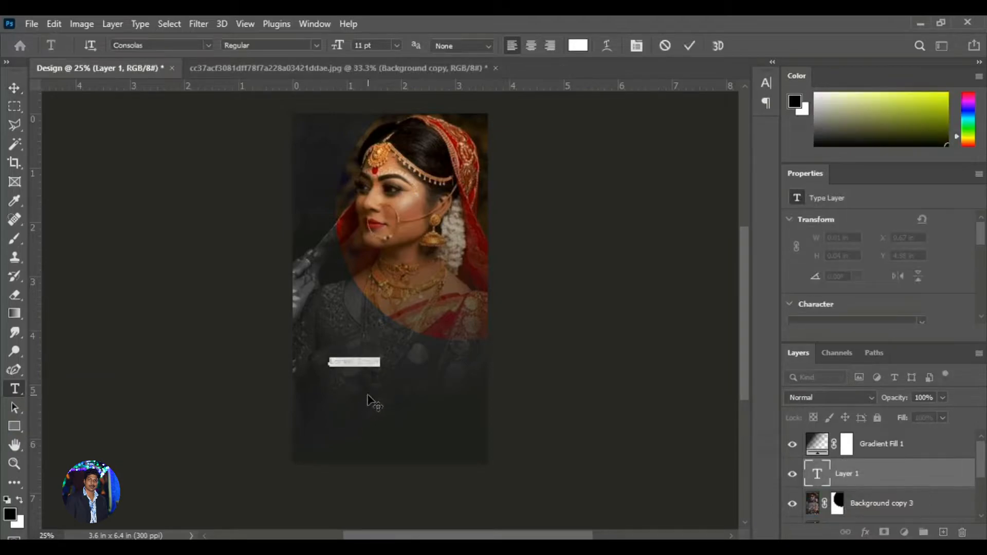
key("BackSpace")
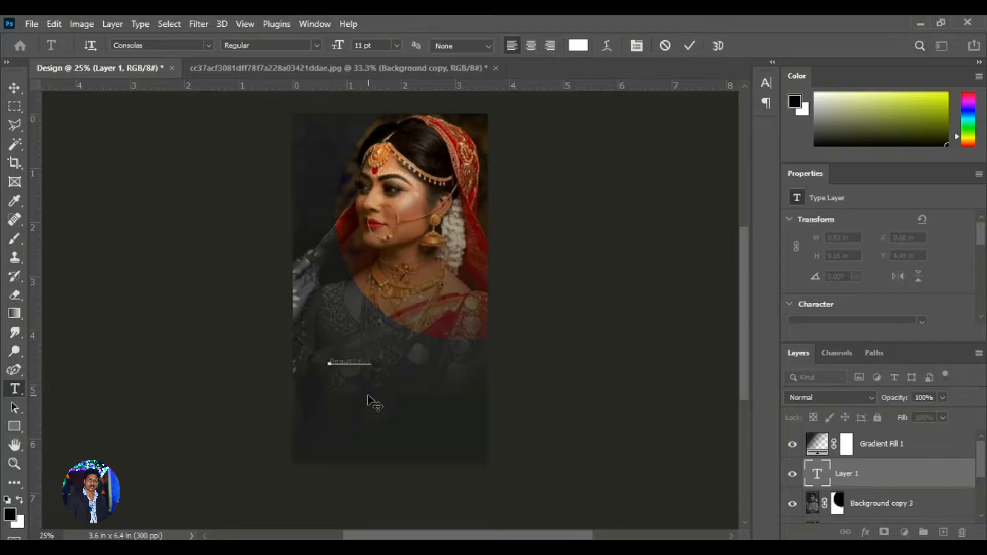
Format the Beautiful text in yellow Gabriola at 59 pt with -60 tracking.
left_click_drag(372, 362, 285, 370)
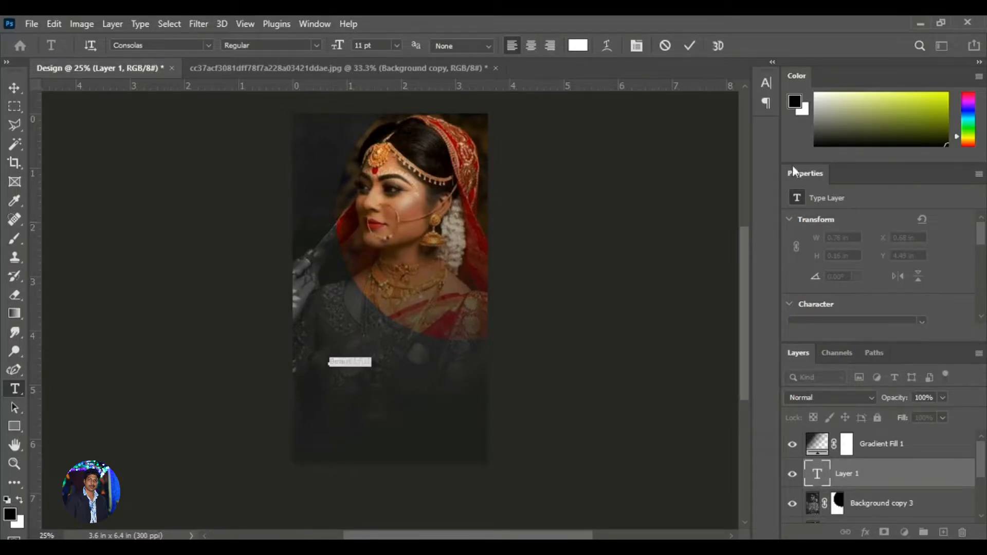
left_click(766, 82)
left_click(679, 102)
scroll(735, 462, "down", 1)
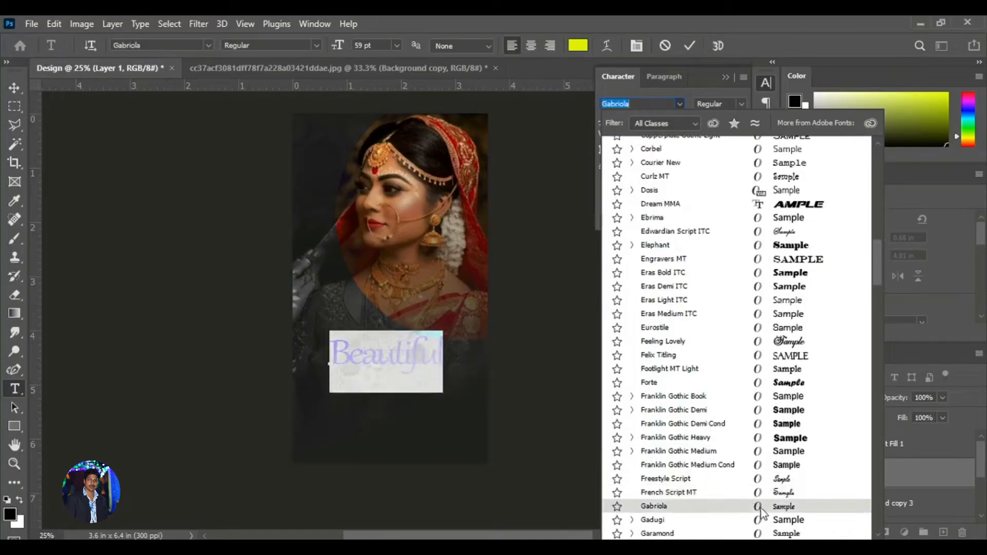
left_click(761, 508)
left_click(15, 88)
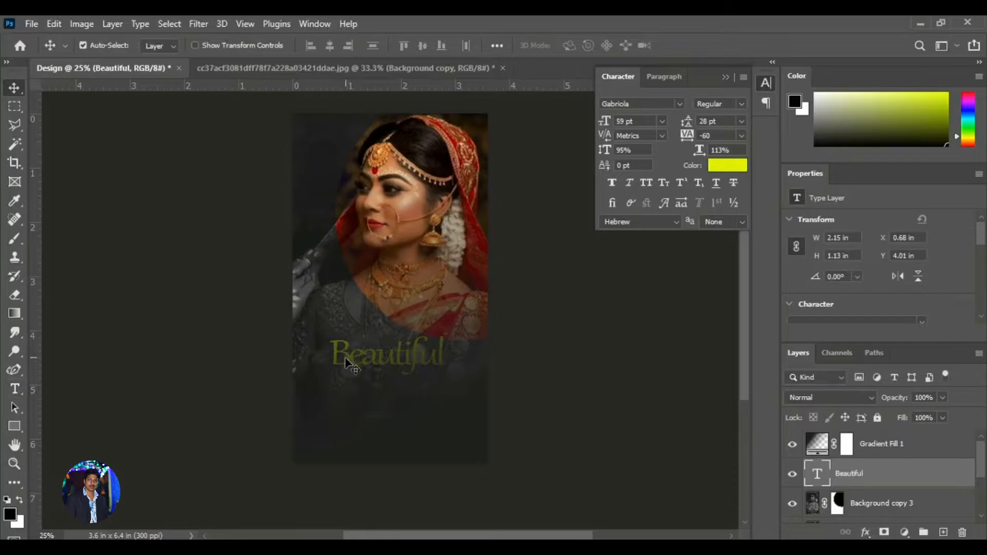
Move the Beautiful layer above Gradient Fill 1, and reposition its text lower on the poster, enlarged to 94 pt.
left_click_drag(851, 475, 858, 442)
left_click_drag(378, 366, 373, 408)
key("ctrl+t")
mouse_move(443, 435)
left_mouse_down()
mouse_move(453, 454)
mouse_move(454, 443)
left_mouse_up()
key("ctrl+z")
key("ctrl+t")
key("Return")
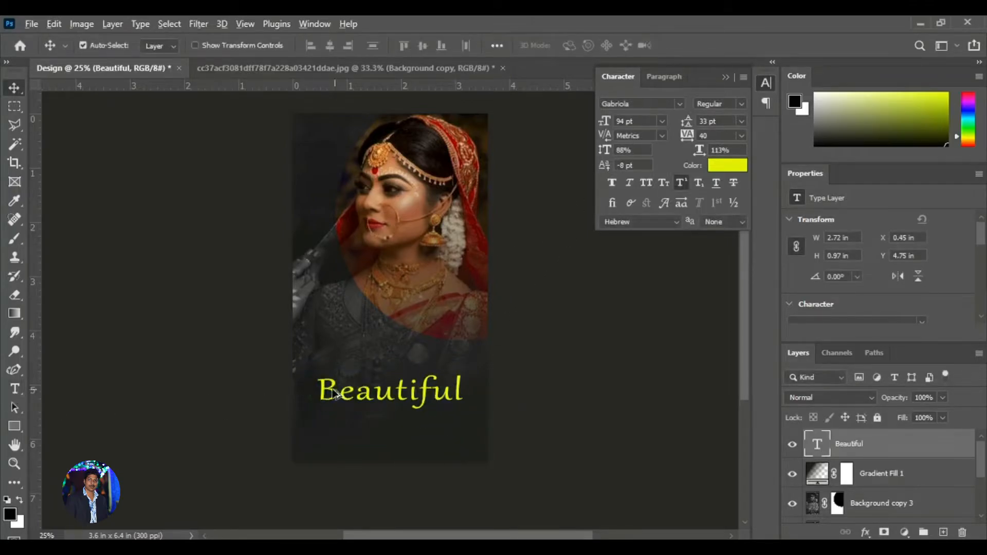
Duplicate the Beautiful text just above the original and replace the copy's wording with STAY.
left_click_drag(299, 402, 286, 362)
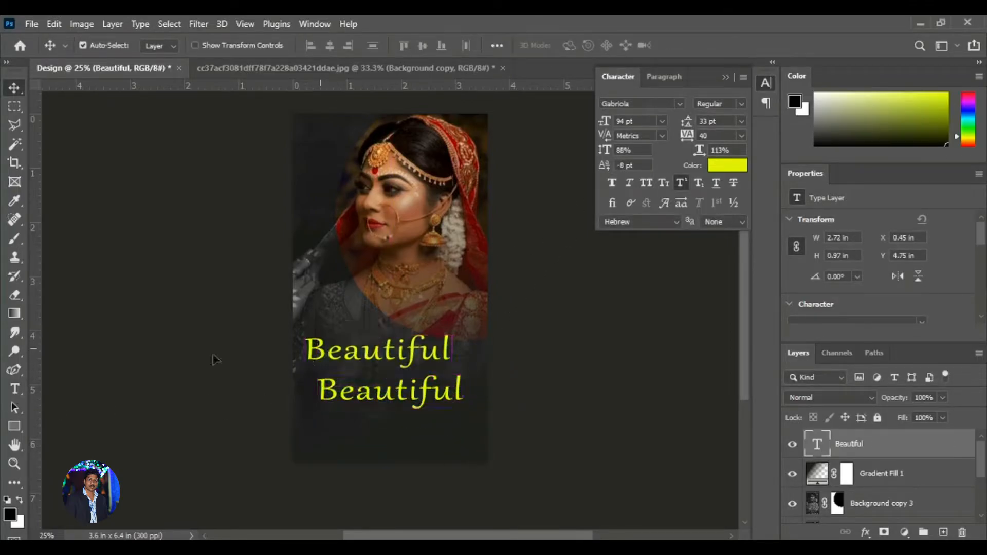
left_click(16, 389)
left_click_drag(450, 352, 296, 343)
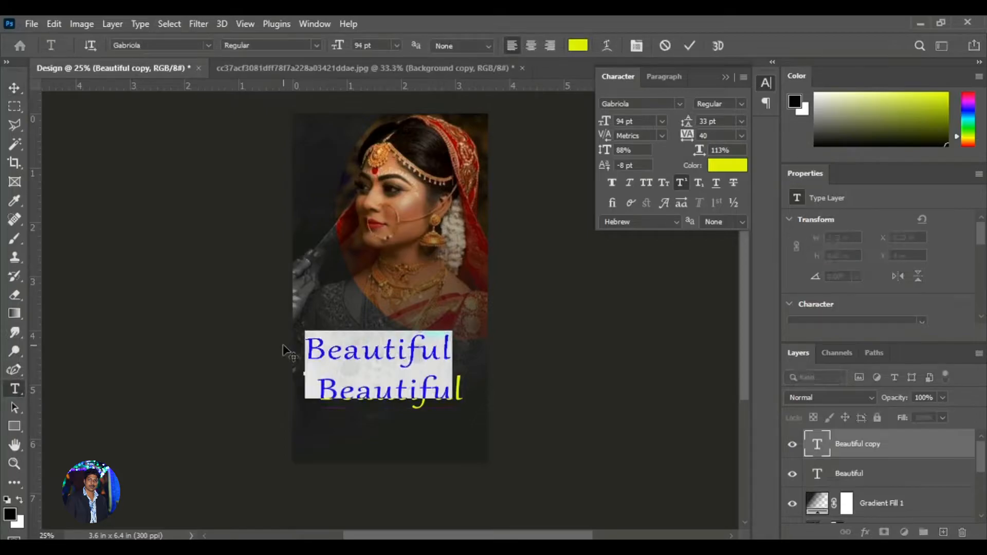
type("STAY")
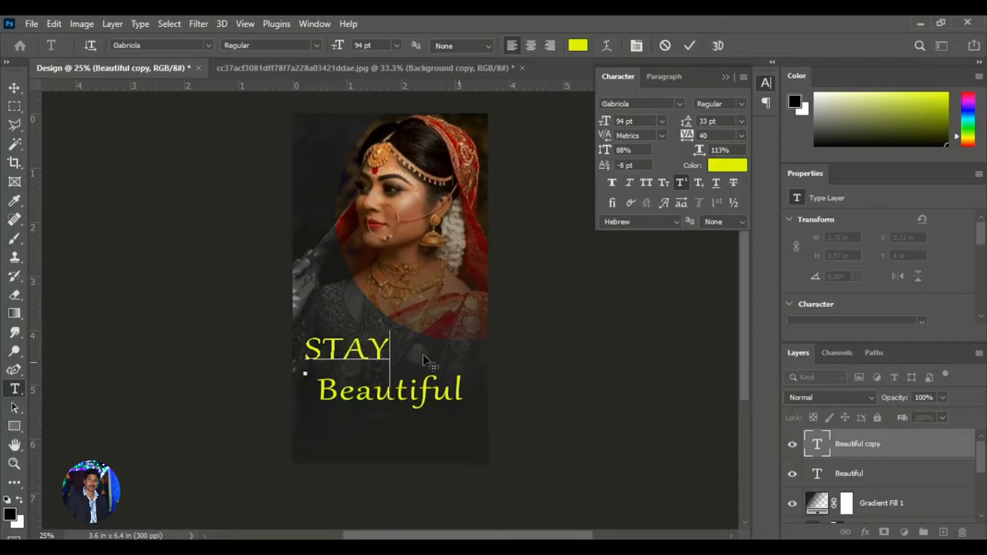
Set the STAY text in Footlight MT Light at 54 pt and position it directly above Beautiful, with their left edges aligned.
key("ctrl+a")
left_click(679, 104)
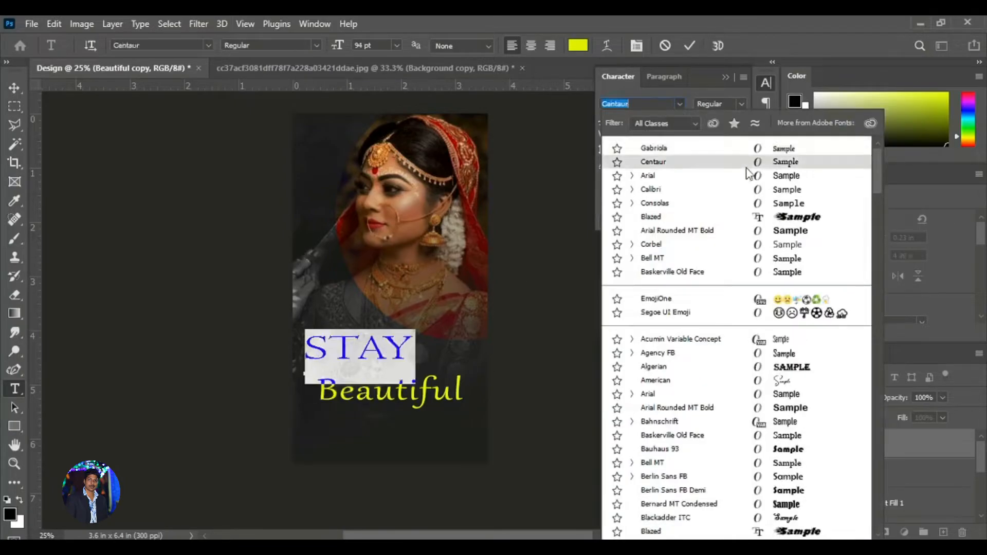
scroll(756, 185, "down", 10)
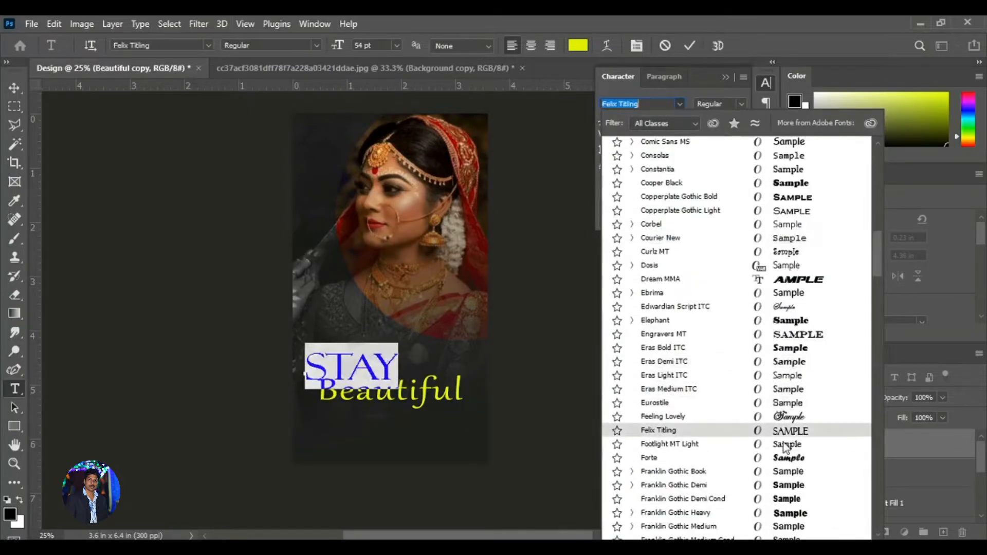
left_click(784, 445)
left_click(14, 87)
left_click_drag(334, 371, 280, 379)
Change the color of the STAY text to white.
left_click(15, 388)
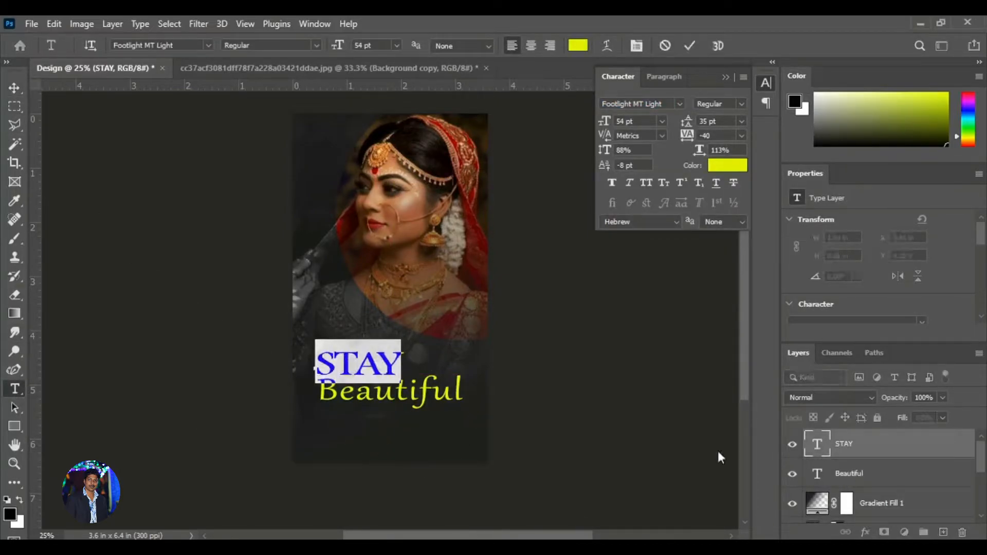
left_click(723, 166)
left_click(689, 153)
left_click(925, 135)
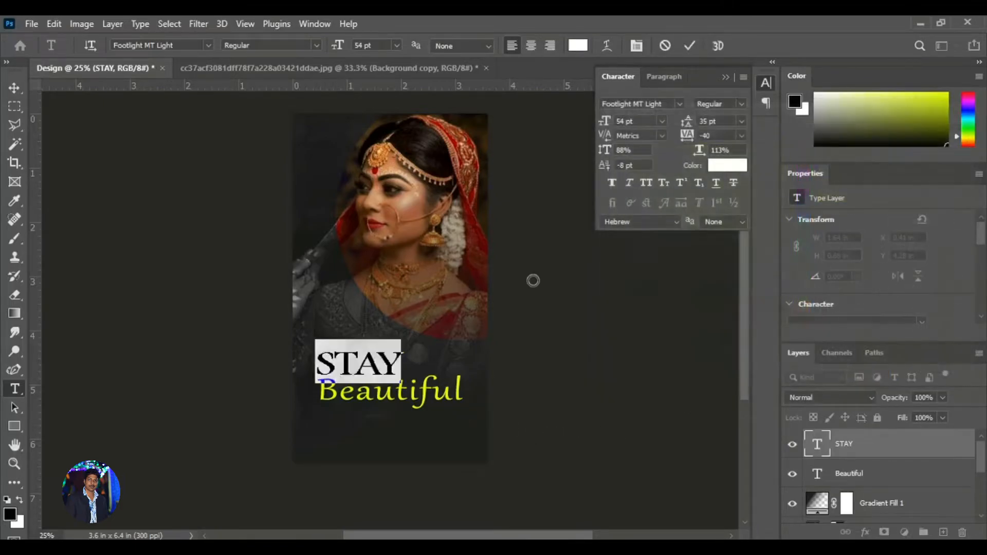
Change the color of the Beautiful text to white.
left_click(874, 473)
left_click_drag(453, 395, 297, 388)
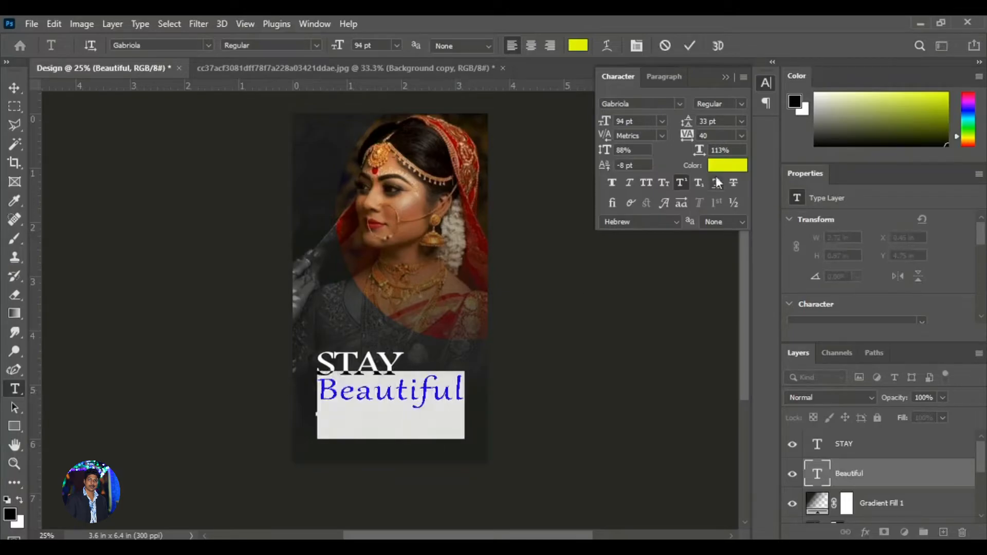
left_click(727, 165)
left_click(604, 143)
left_click(18, 88)
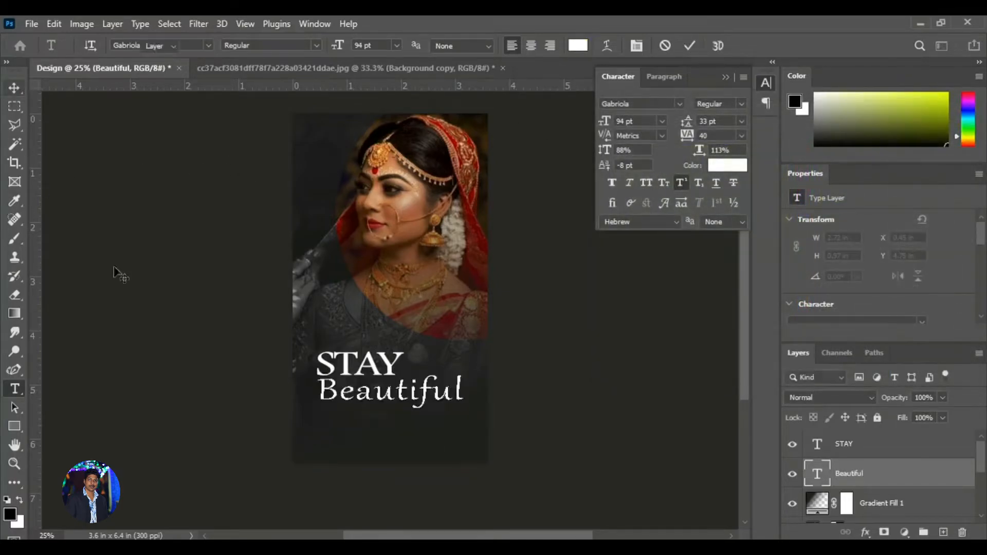
Scale the STAY text down slightly with Free Transform.
left_click(339, 370)
key("ctrl+t")
left_click_drag(404, 384, 399, 380)
key("Return")
Scale the Beautiful text to about 87% and nudge it into left alignment beneath STAY.
left_click_drag(334, 394, 336, 397)
key("ctrl+t")
left_click_drag(462, 421, 447, 416)
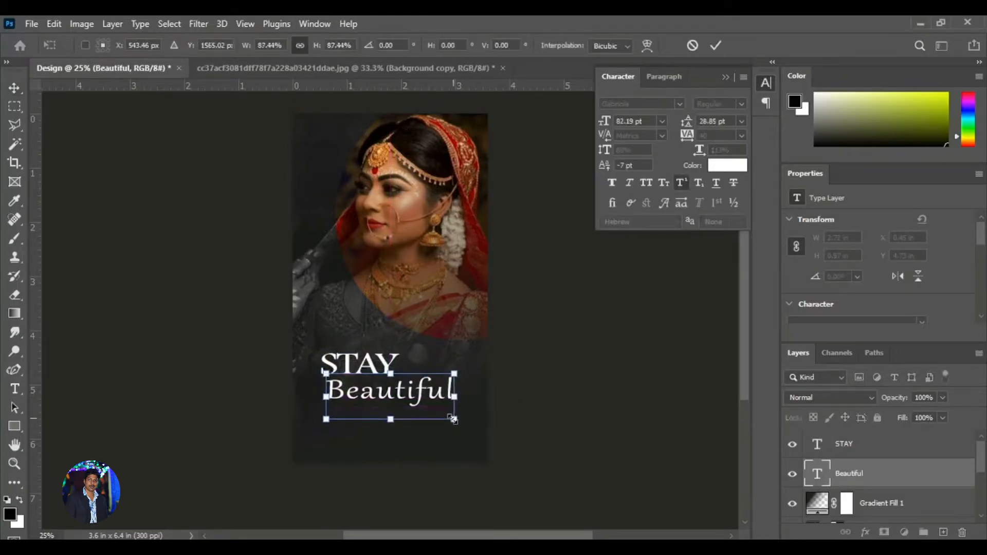
key("Return")
key("Left")
key("Left")
key("Left")
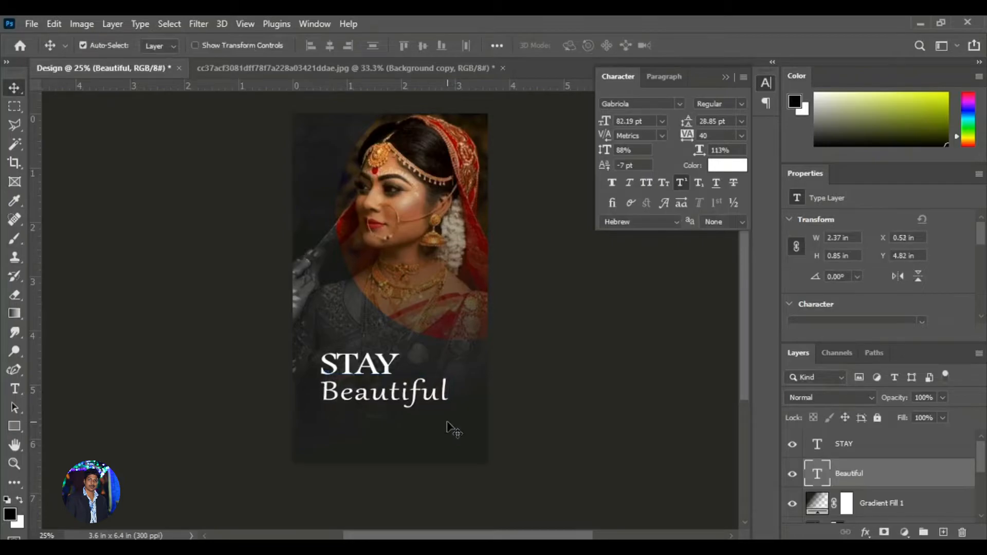
key("Down")
key("Left")
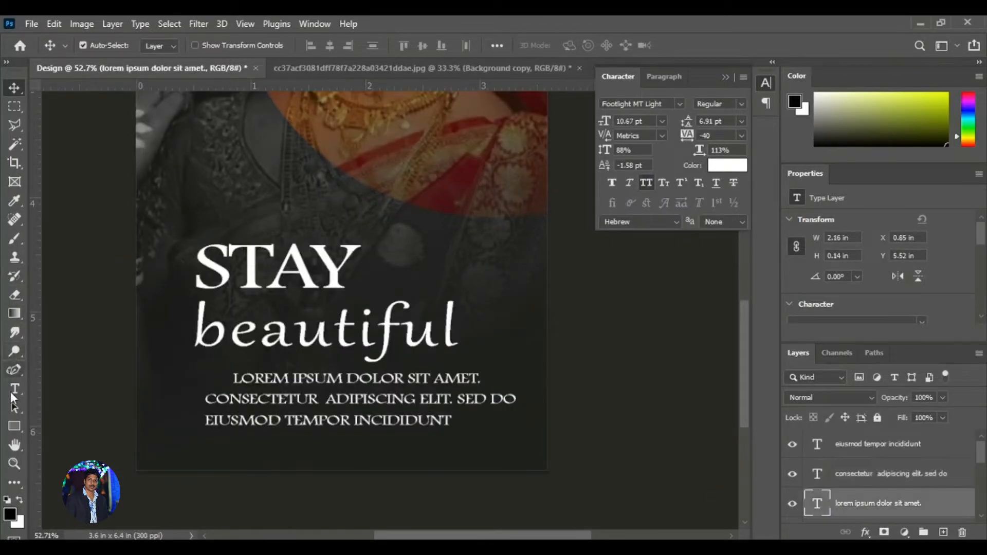
Set the "Lorem ipsum dolor sit amet." line in Gabriola with 280 tracking and a smaller font size.
left_click(15, 389)
left_click_drag(479, 377, 208, 391)
left_click(679, 104)
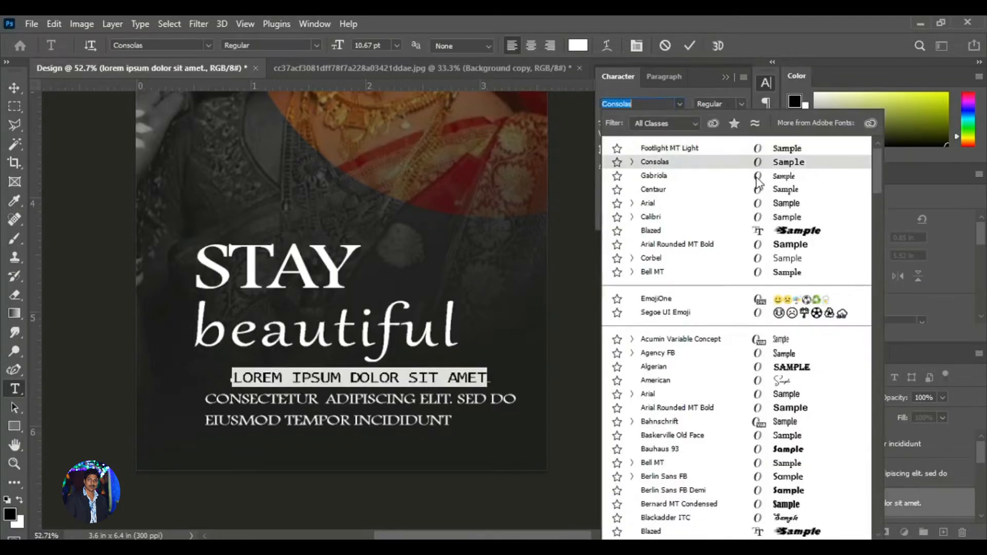
left_click(650, 170)
left_click_drag(684, 142, 700, 138)
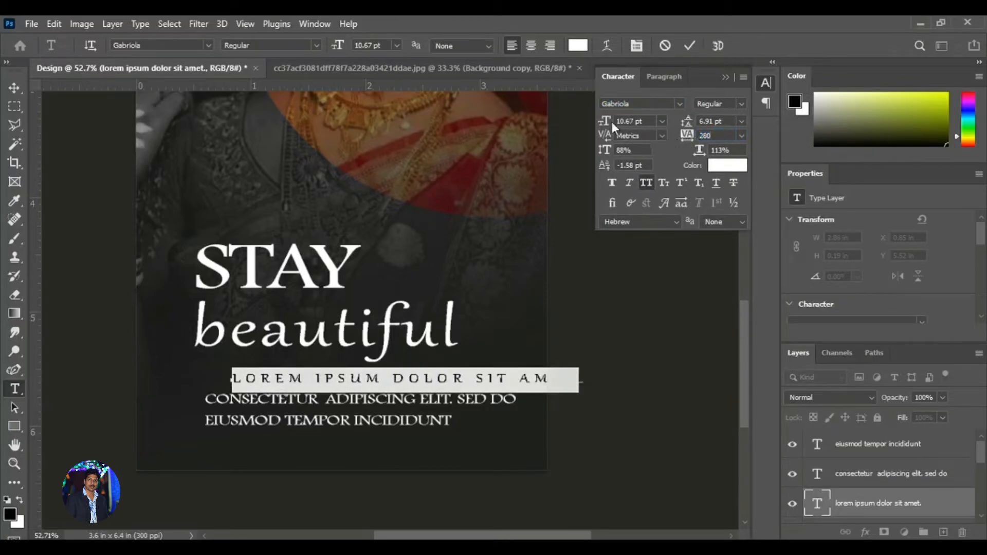
left_click_drag(609, 125, 607, 126)
left_click(14, 88)
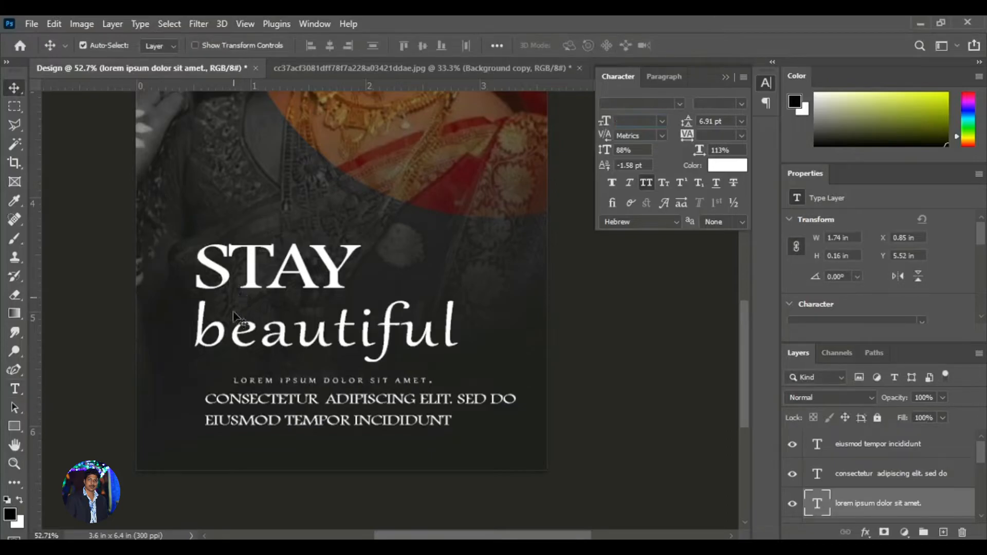
Nudge the lorem ipsum line slightly up and to the right beneath the word beautiful.
key("Up")
key("Up")
key("Up")
key("Up")
key("Right")
key("Right")
key("Right")
key("Right")
key("Right")
key("Right")
key("Right")
key("Right")
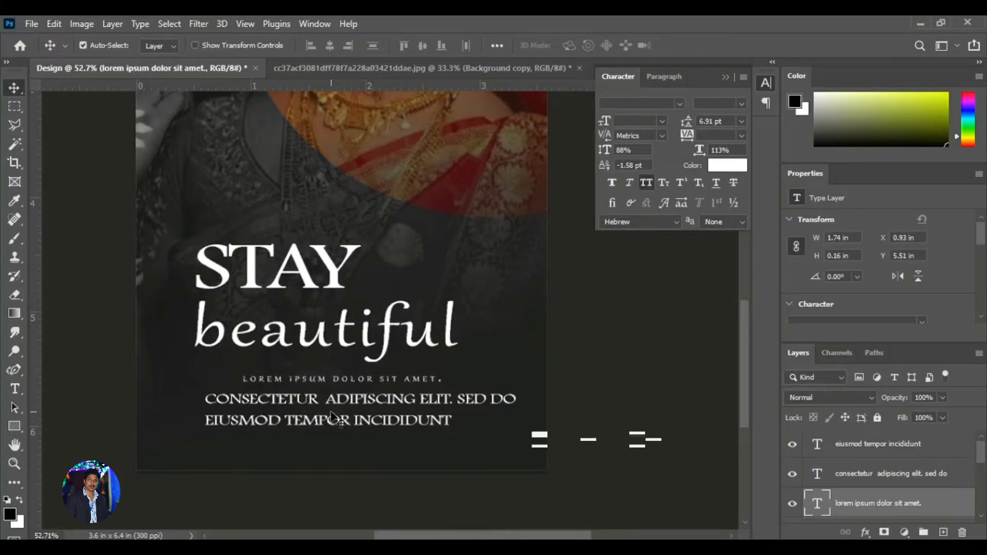
Change the font of the "consectetur adipiscing elit. sed do" line to Gabriola.
left_click(868, 474)
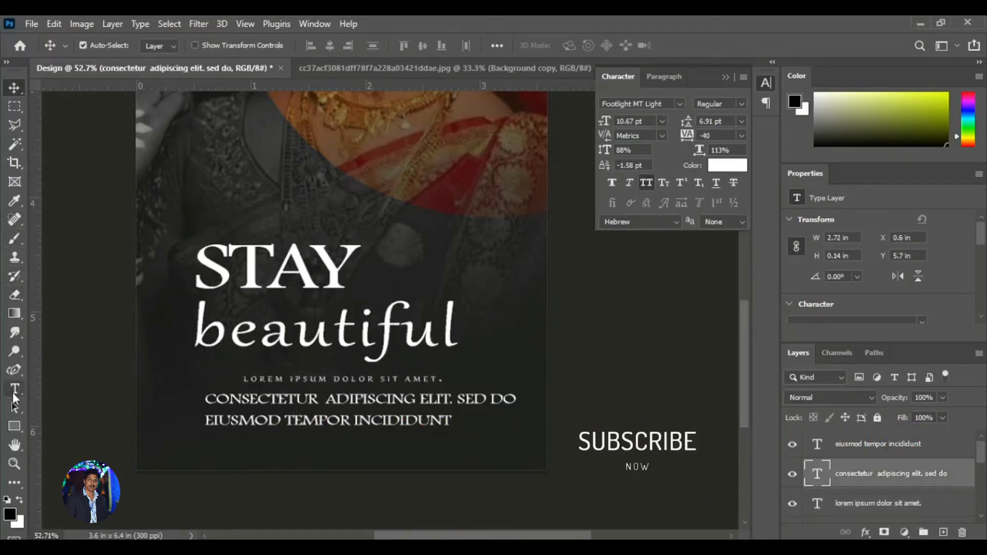
left_click(15, 390)
left_click_drag(514, 399, 166, 375)
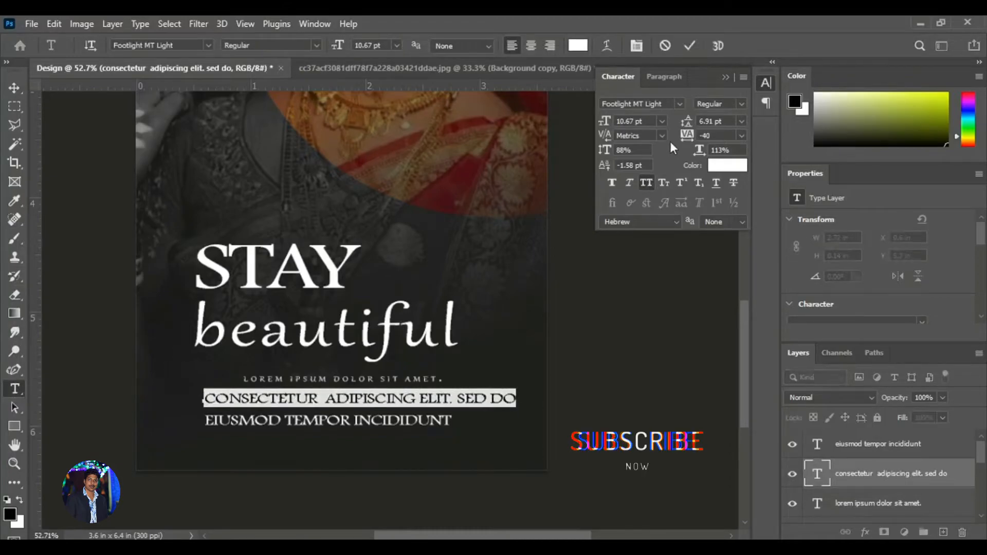
left_click(680, 104)
key("Escape")
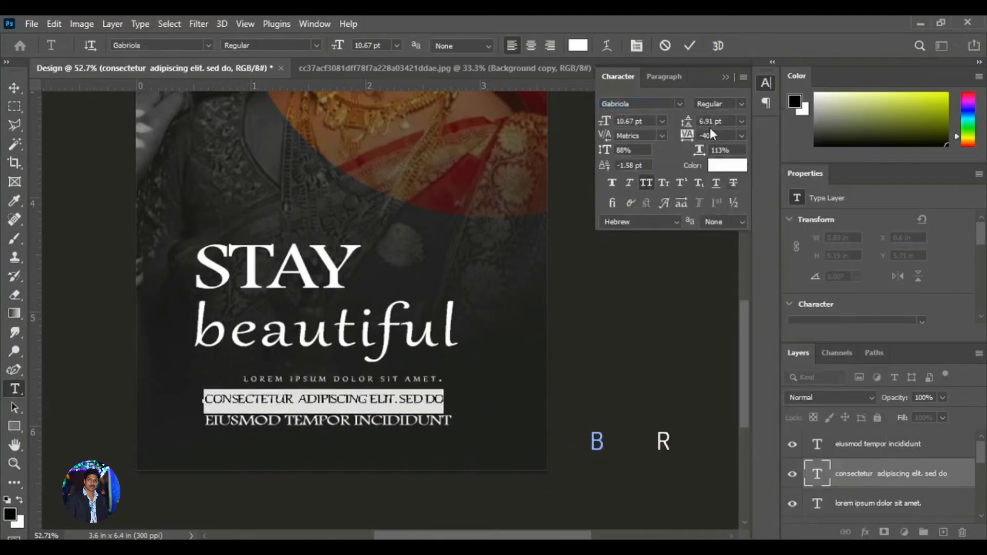
Set the consectetur line's tracking to 128 and its font size to 7 pt.
left_click_drag(688, 140, 701, 144)
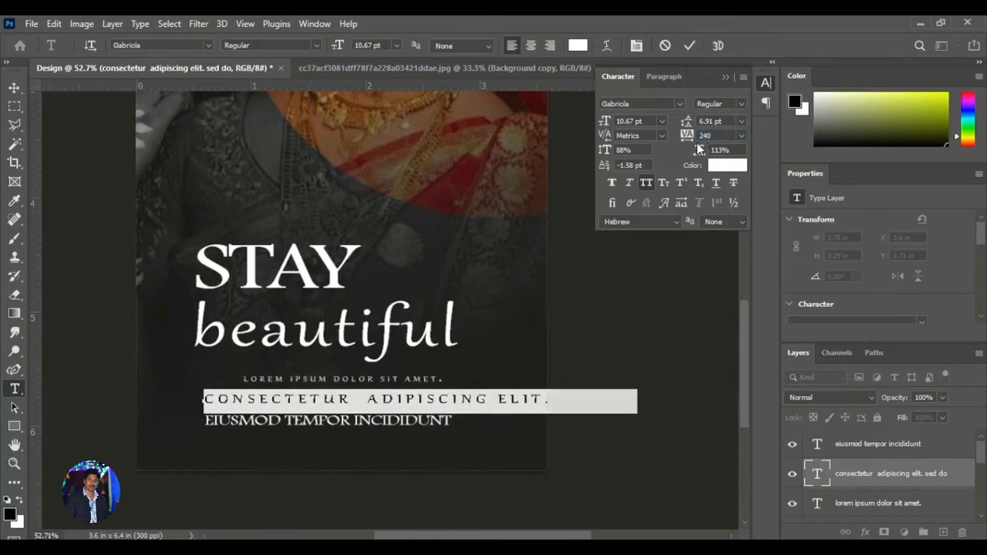
type("28")
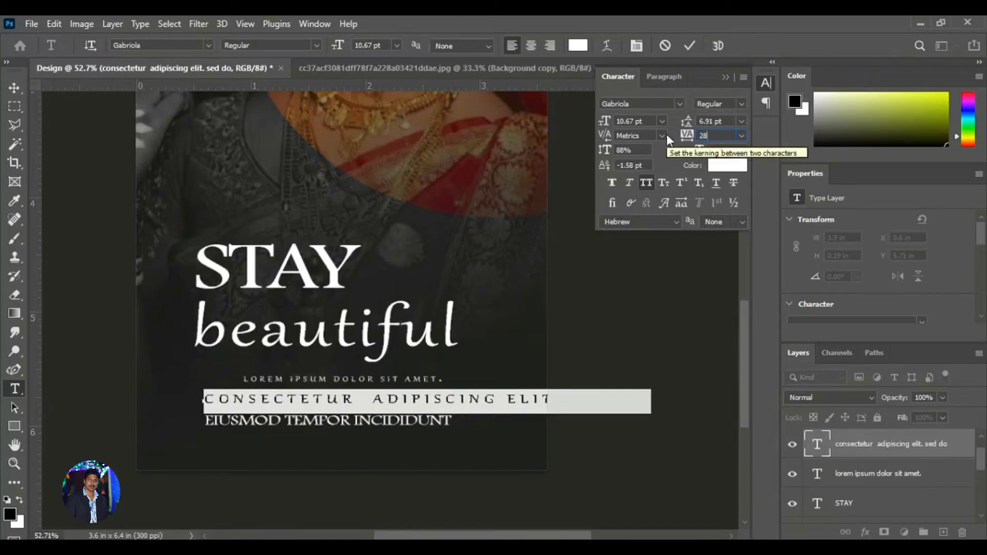
key("BackSpace")
key("BackSpace")
type("128")
key("Return")
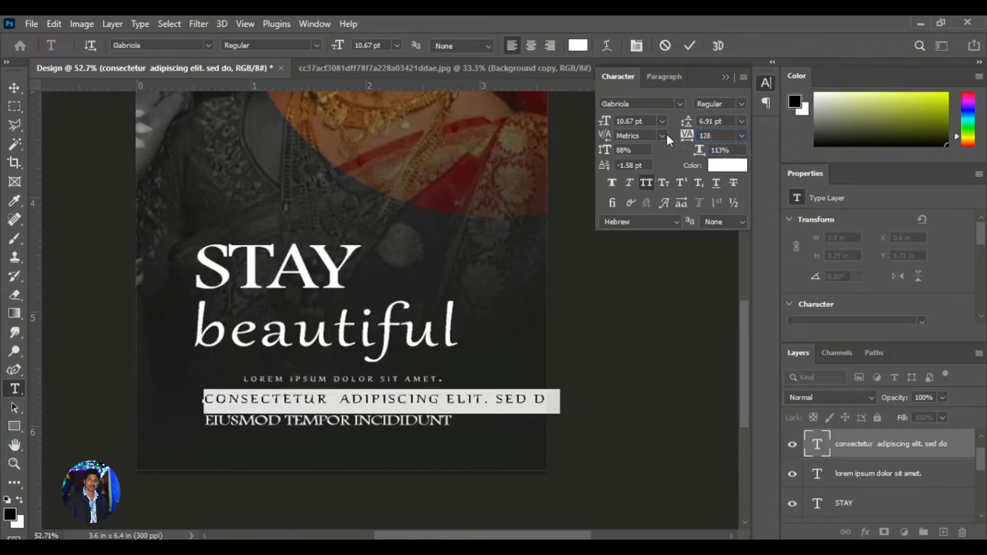
left_click_drag(610, 127, 609, 126)
left_click(15, 88)
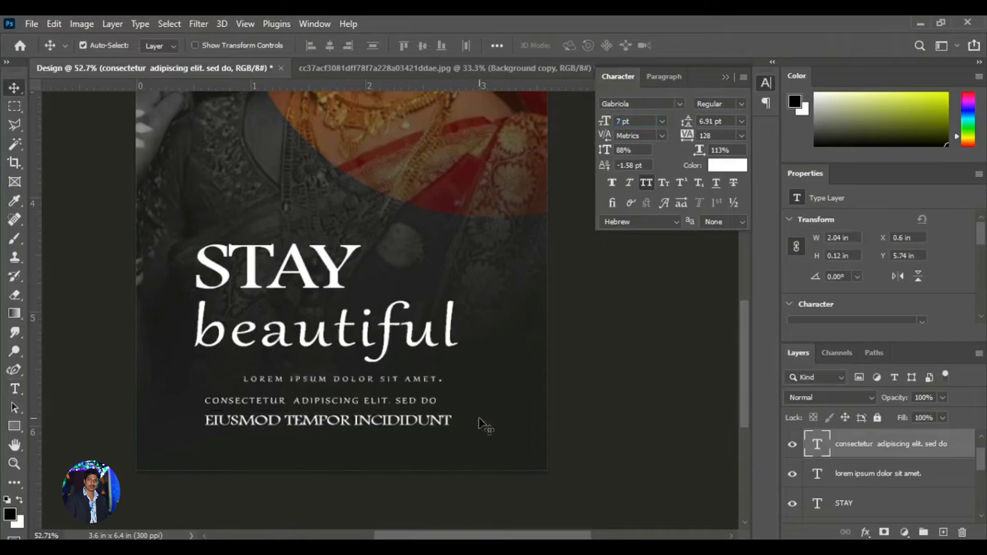
Nudge the consectetur line right and up to center it closely beneath the lorem ipsum line.
key("Right")
key("Right")
key("Right")
key("Right")
key("Right")
key("Right")
key("Right")
key("Right")
key("Right")
key("Right")
key("Right")
key("Right")
key("Right")
key("Right")
key("Right")
key("Right")
key("Right")
key("Right")
key("Right")
key("Right")
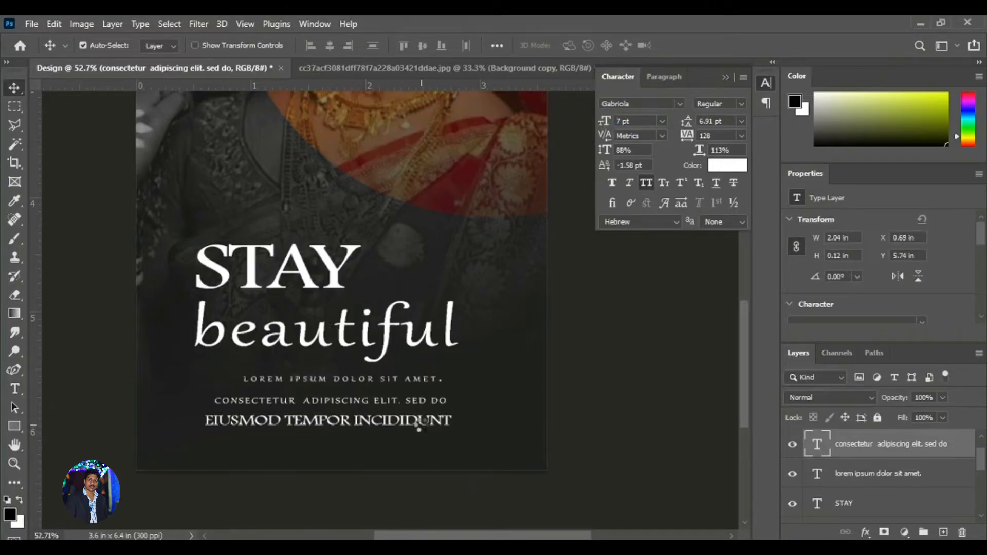
key("Up")
key("Up")
key("Up")
key("Up")
key("Up")
key("Up")
key("Up")
key("Up")
key("Up")
key("Up")
key("Up")
key("Up")
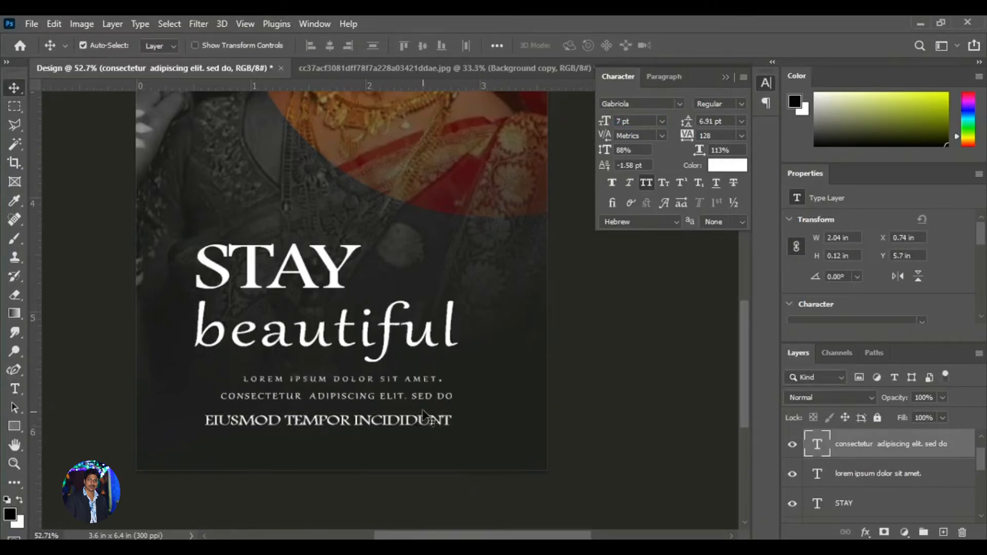
Set the consectetur line's font size to 6 pt and nudge the line right to about X 0.92 in.
left_click_drag(606, 124, 605, 124)
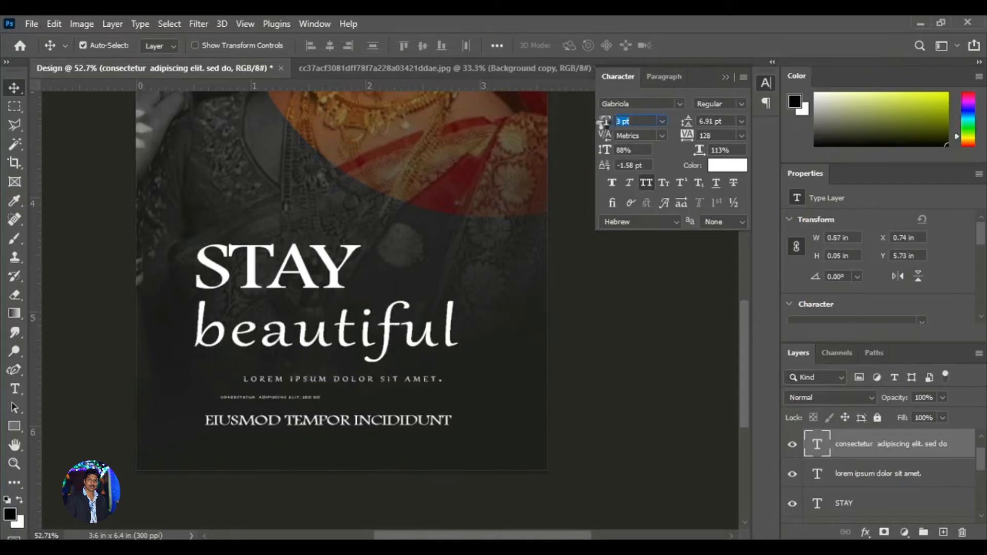
key("Right")
key("Right")
key("Right")
key("Right")
key("Right")
key("Right")
key("Right")
key("Right")
key("Right")
key("Right")
key("Right")
key("Right")
key("Right")
key("Right")
key("Right")
key("Right")
key("Right")
key("Right")
key("Right")
key("Right")
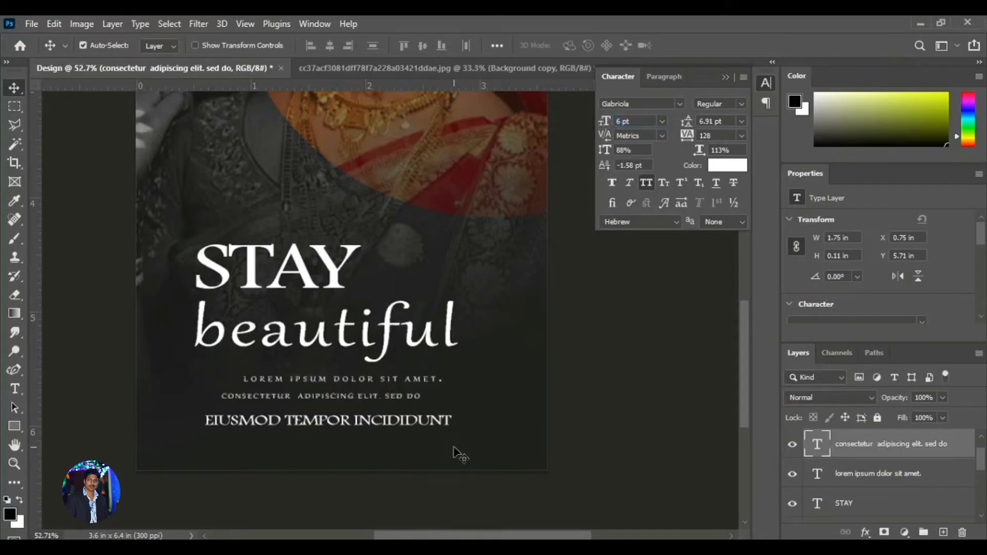
key("Right")
key("Right")
key("Right")
key("Right")
key("Right")
key("Right")
key("Right")
key("Right")
key("Right")
key("Right")
key("Right")
key("Right")
key("Right")
key("Right")
key("Right")
key("Right")
key("Right")
key("Right")
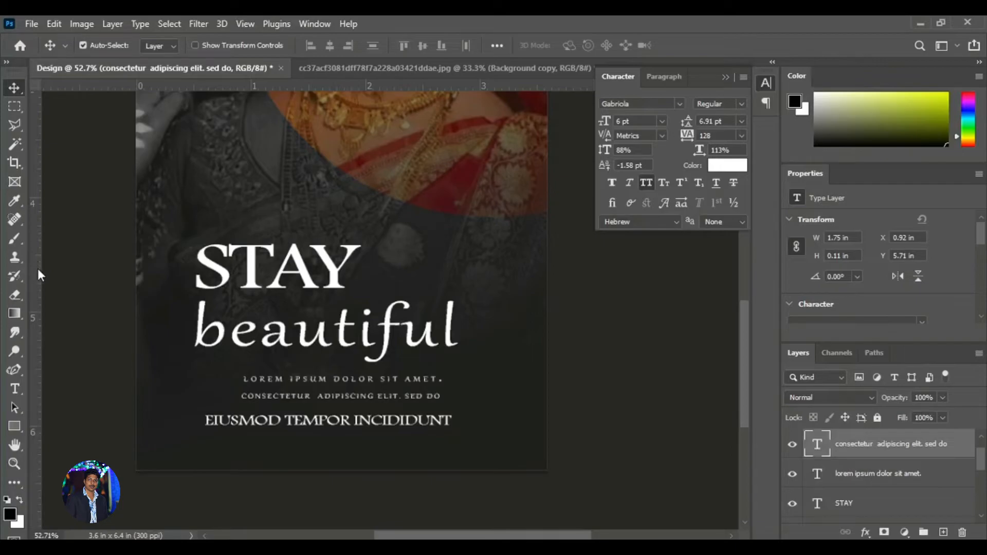
Set the consectetur line's tracking to 208 and nudge it left to about X 0.85 in, beneath the lorem ipsum line.
left_click_drag(694, 137, 696, 137)
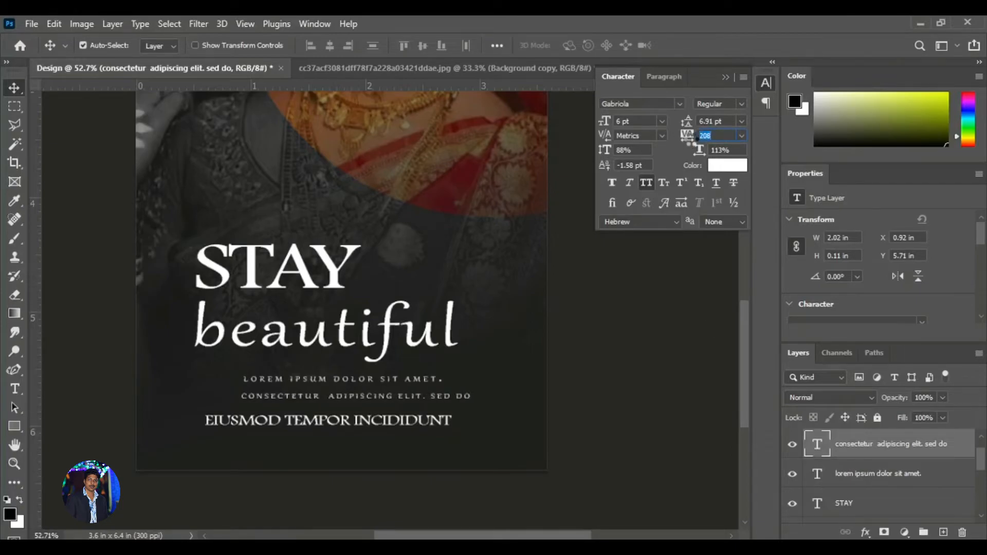
key("Left")
key("Left")
key("Left")
key("Left")
key("Left")
key("Left")
key("Left")
key("Left")
key("Left")
key("Left")
key("Left")
key("Left")
key("Left")
key("Left")
key("Left")
key("Left")
key("Left")
key("Left")
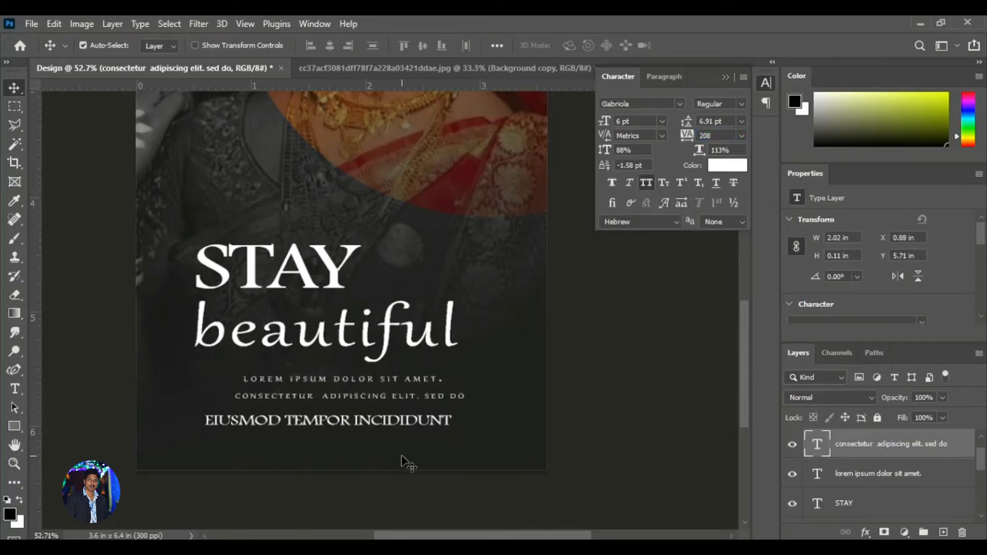
key("Down")
key("Left")
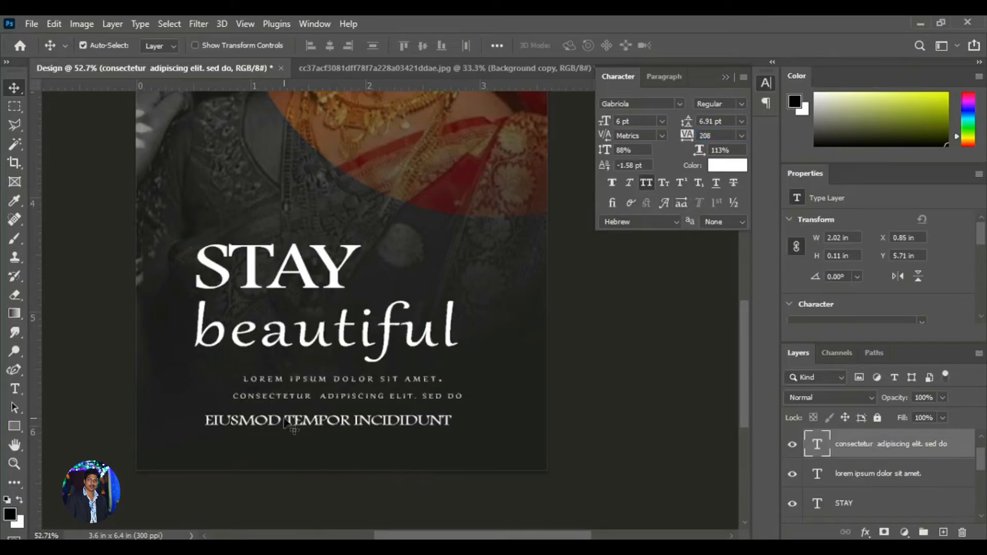
Set the tracking of the whole "eiusmod tempor incididunt" line to 208.
left_click(317, 424)
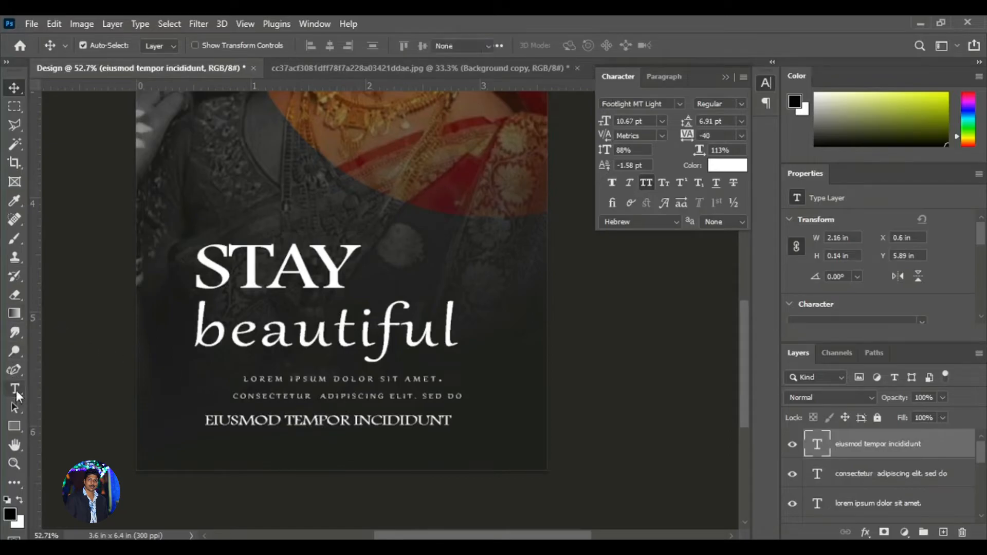
left_click(15, 389)
left_click(451, 420)
key("ctrl+a")
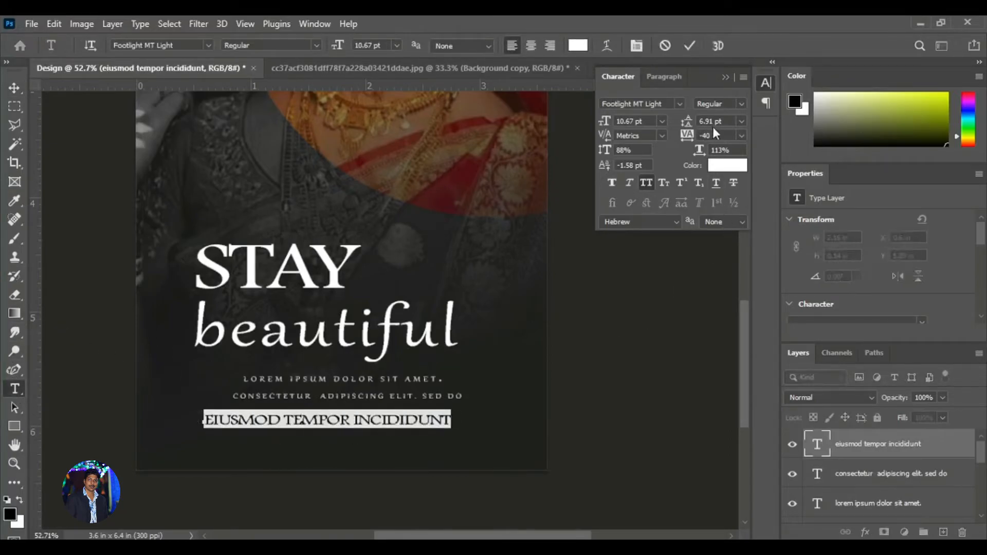
type("208")
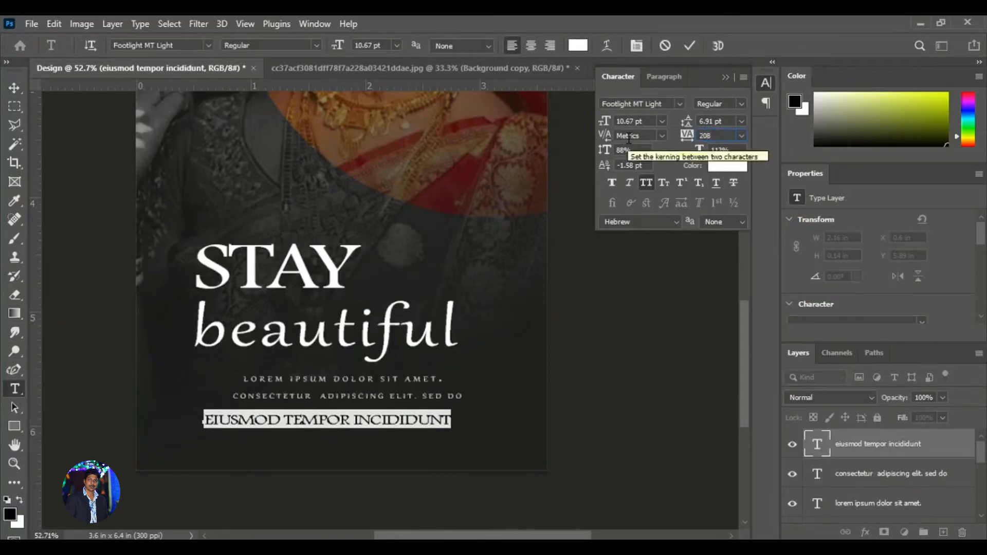
key("Return")
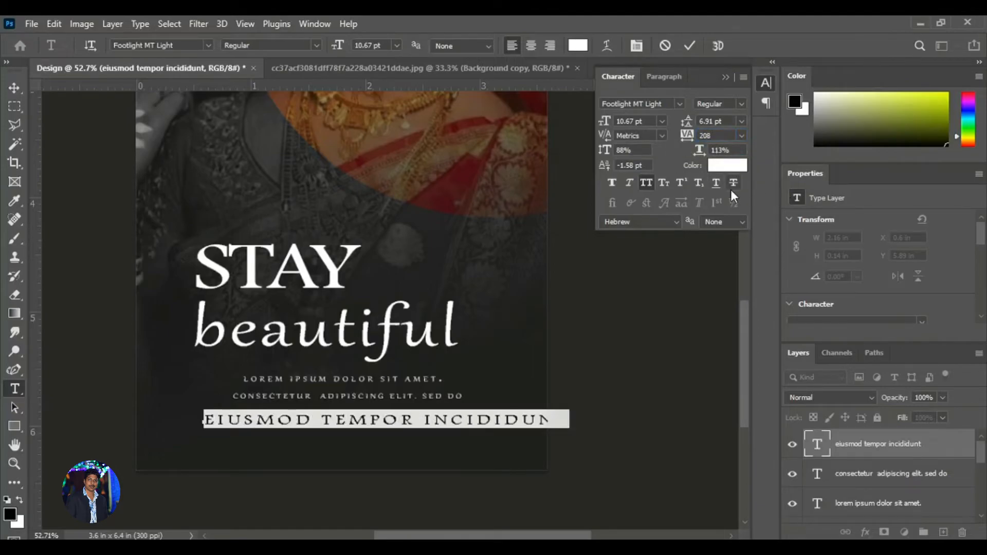
Change the eiusmod line's font to Gabriola and its font size to 6 pt.
left_click(679, 103)
left_click(786, 148)
left_click_drag(607, 127, 605, 128)
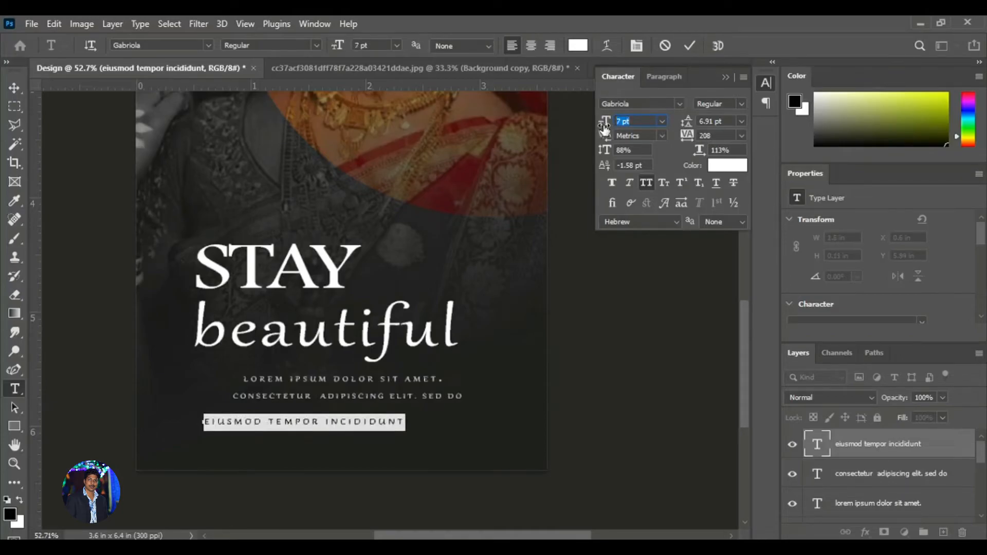
left_click_drag(605, 129, 605, 129)
left_click(662, 120)
left_click(632, 144)
Nudge the eiusmod line right and up to about X 0.97 in, Y 5.83 in, closely beneath the consectetur line.
left_click(14, 88)
key("Right")
key("Right")
key("Right")
key("Right")
key("Right")
key("Right")
key("Right")
key("Right")
key("Right")
key("Right")
key("Right")
key("Right")
key("Right")
key("Right")
key("Right")
key("Right")
key("Right")
key("Right")
key("Right")
key("Right")
key("Right")
key("Right")
key("Right")
key("Right")
key("Right")
key("Right")
key("Right")
key("Right")
key("Right")
key("Right")
key("Right")
key("Right")
key("Right")
key("Right")
key("Right")
key("Right")
key("Right")
key("Right")
key("Right")
key("Right")
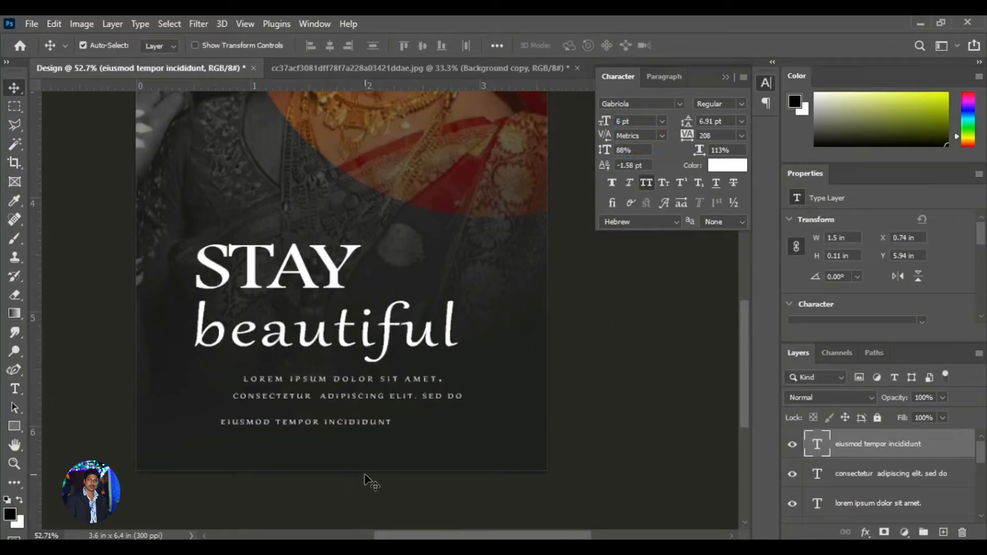
key("Right")
key("Right")
key("Right")
key("Right")
key("Right")
key("Right")
key("Right")
key("Right")
key("Right")
key("Right")
key("Right")
key("Right")
key("Right")
key("Right")
key("Right")
key("Right")
key("Right")
key("Right")
key("Right")
key("Right")
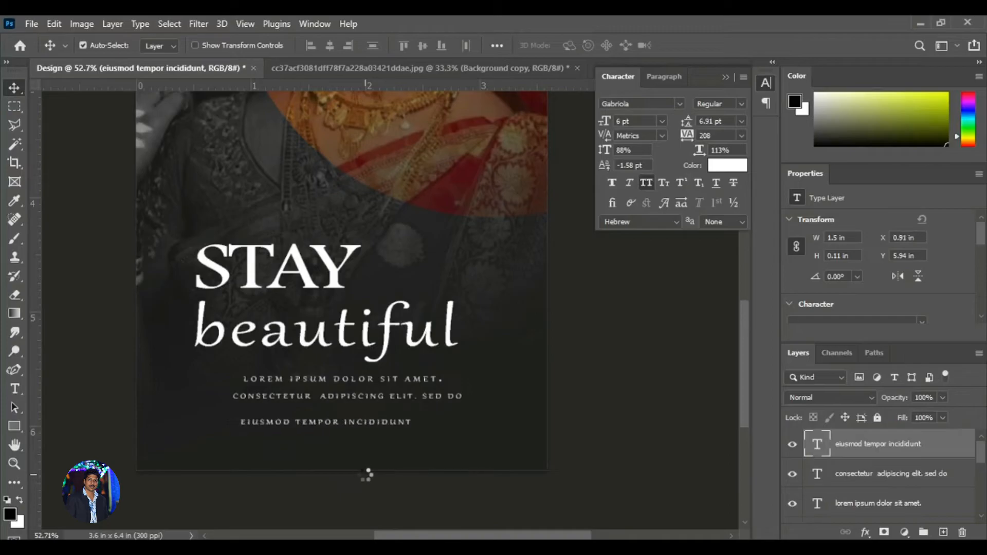
key("Up")
key("Up")
key("Up")
key("Up")
key("Up")
key("Up")
key("Up")
key("Up")
key("Up")
key("Up")
key("Up")
key("Up")
key("Up")
key("Up")
key("Up")
key("Up")
key("Up")
key("Up")
key("Up")
key("Up")
key("Right")
key("Right")
key("Right")
key("Right")
key("Right")
key("Right")
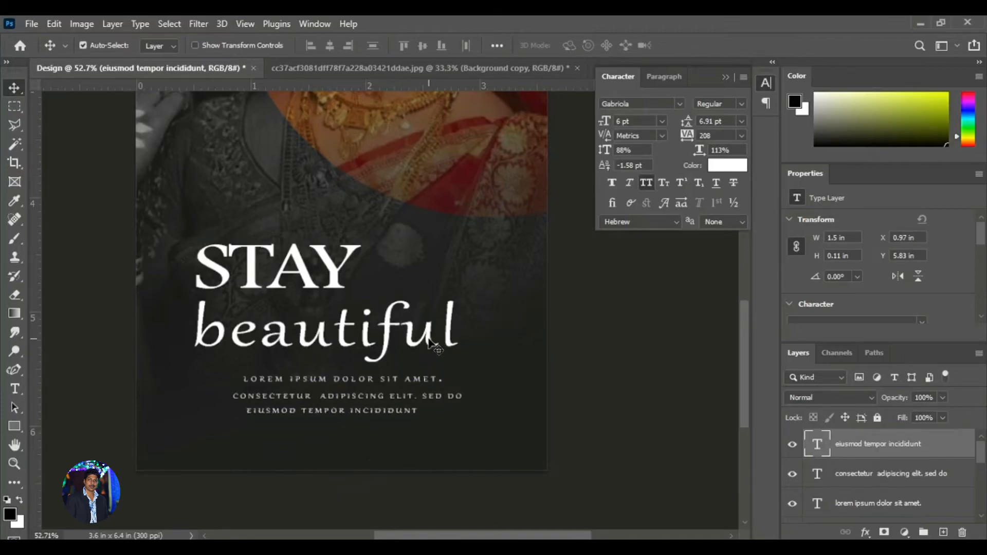
Add a red Solid Color fill layer directly above the Background copy 2 layer.
scroll(428, 344, "down", 5)
scroll(413, 268, "up", 3)
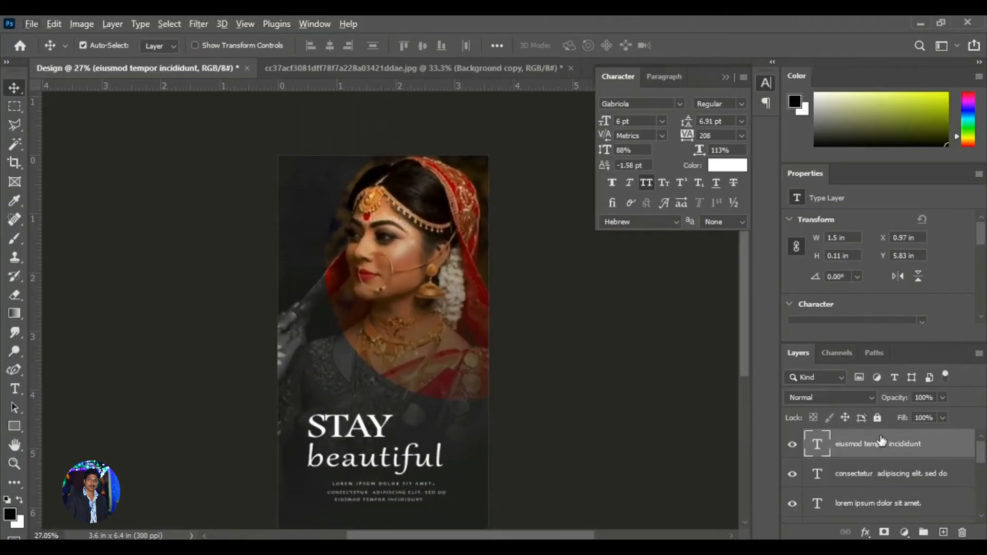
left_click(725, 77)
scroll(879, 476, "down", 4)
scroll(934, 480, "down", 1)
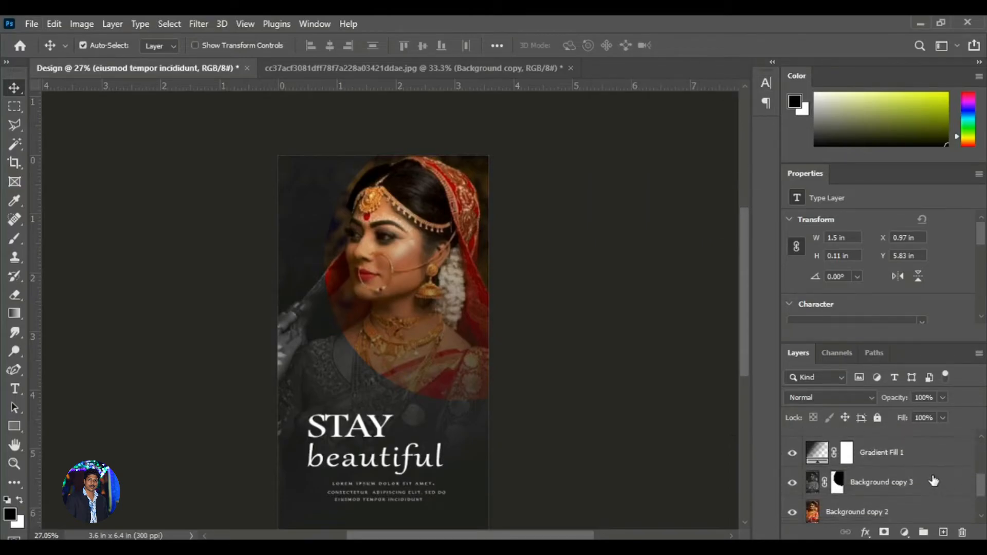
left_click(891, 513)
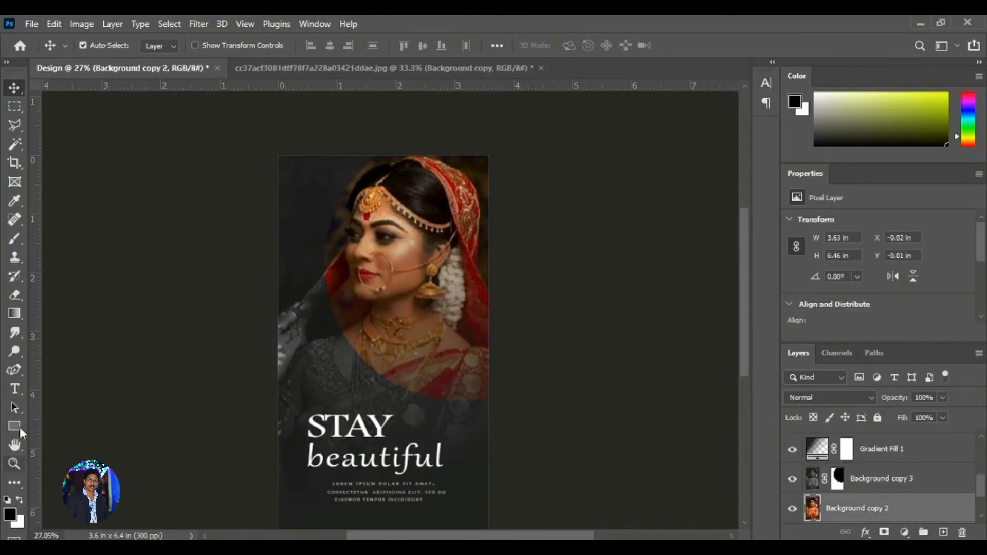
left_click(14, 239)
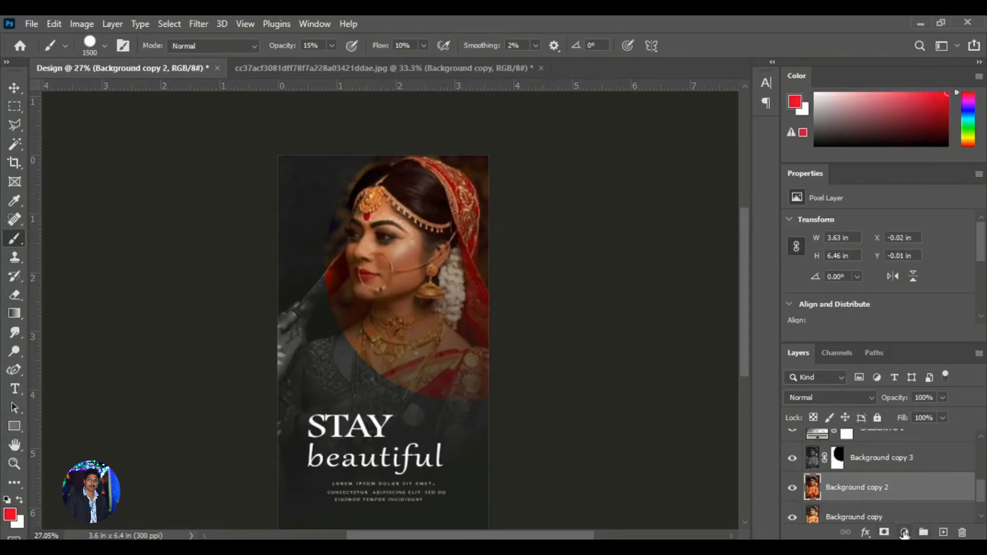
left_click(903, 533)
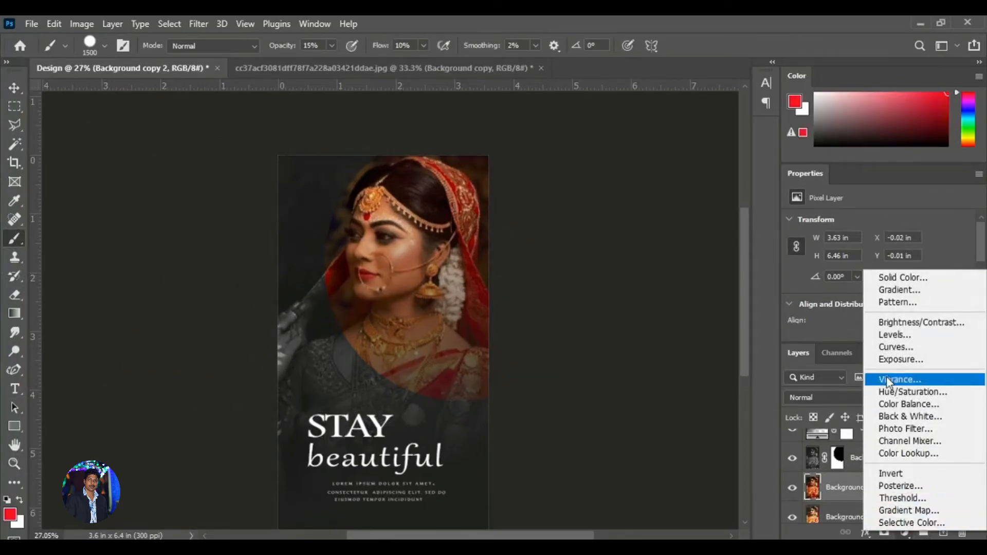
left_click(914, 284)
mouse_move(762, 155)
left_mouse_down()
mouse_move(735, 147)
mouse_move(718, 157)
mouse_move(765, 149)
left_mouse_up()
left_click(910, 144)
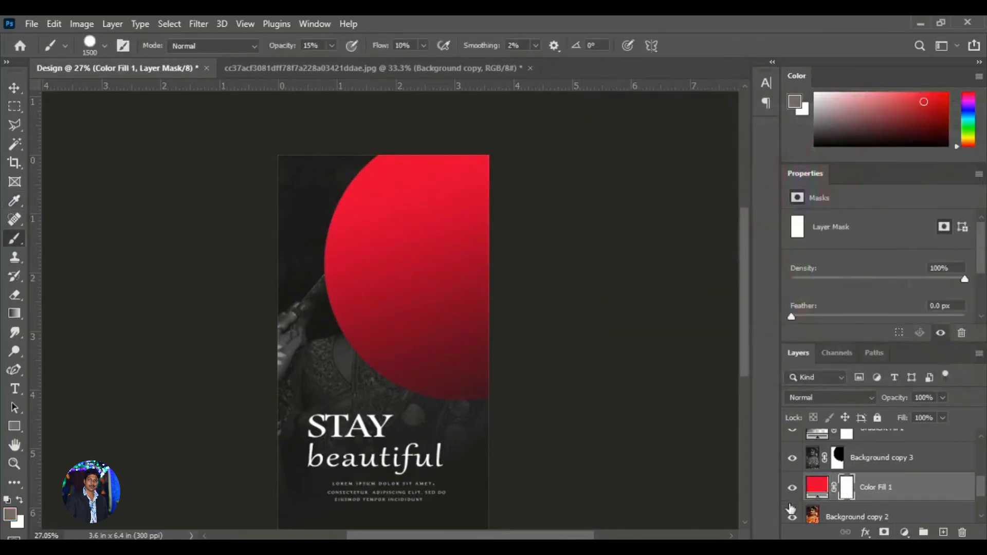
Set the brush to 65% opacity and 51% flow, and paint the red fill's mask grey over the bride to make the red translucent.
mouse_move(689, 491)
left_mouse_down()
mouse_move(412, 260)
mouse_move(392, 236)
mouse_move(423, 209)
left_mouse_up()
left_click(332, 46)
left_click_drag(330, 61, 363, 64)
left_click(424, 47)
left_click_drag(423, 62, 451, 63)
left_click_drag(404, 221, 392, 252)
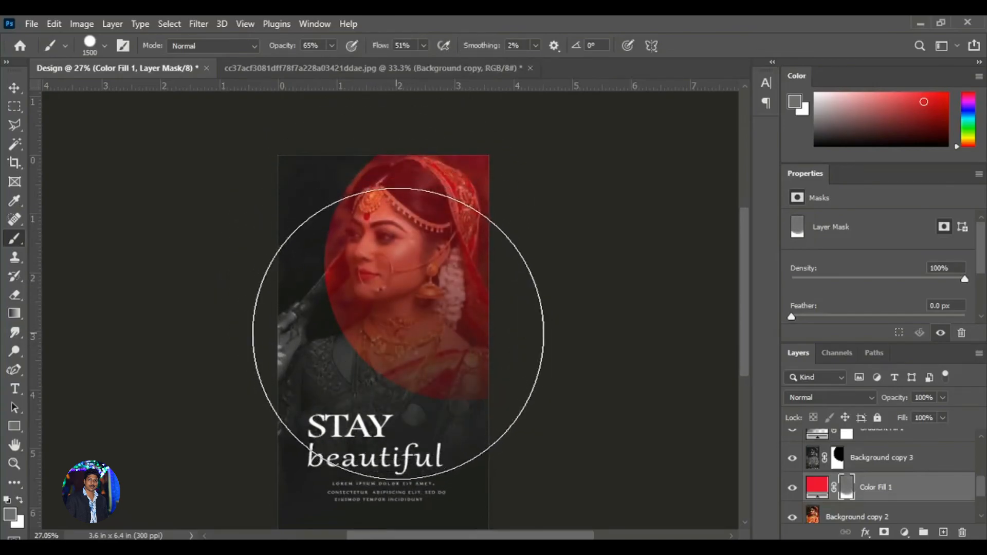
Touch up the red fill's mask around the bride's face and earring with brush sizes ranging from 150 to 600 px.
key("bracketleft")
key("bracketleft")
key("bracketleft")
key("bracketleft")
key("bracketleft")
key("bracketleft")
key("bracketleft")
key("bracketleft")
key("bracketleft")
key("bracketleft")
key("bracketleft")
key("bracketleft")
key("bracketleft")
key("bracketleft")
key("bracketleft")
key("bracketleft")
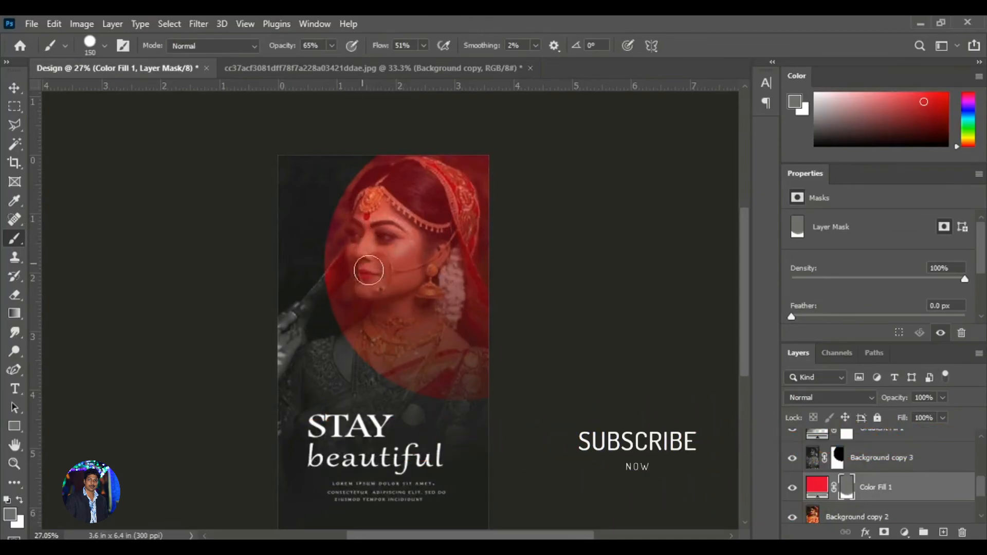
key("bracketright")
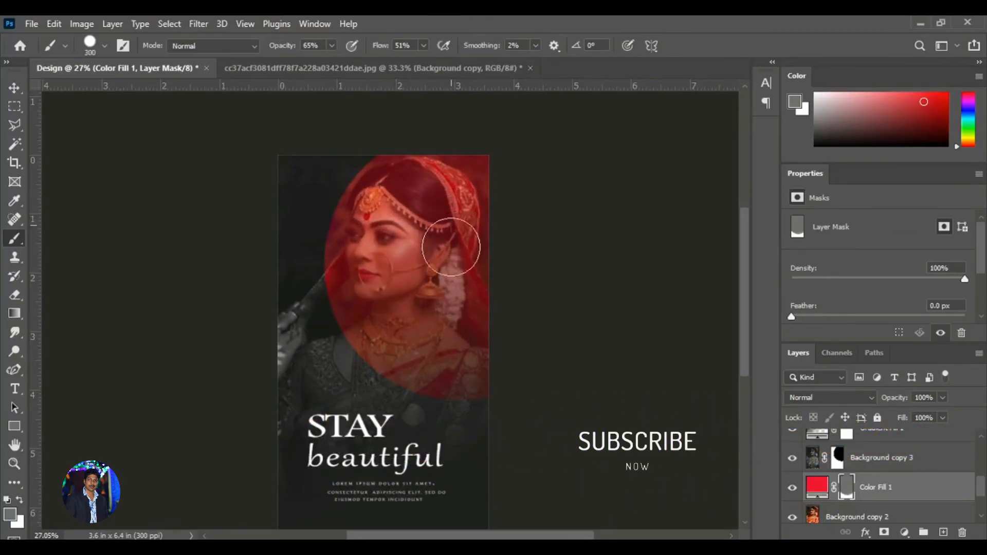
key("bracketright")
key("bracketright")
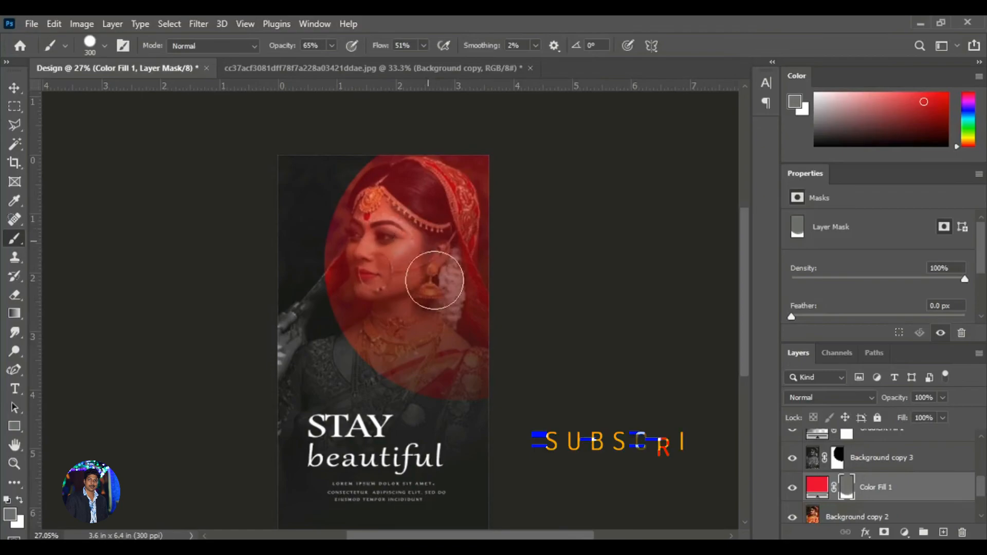
key("bracketright")
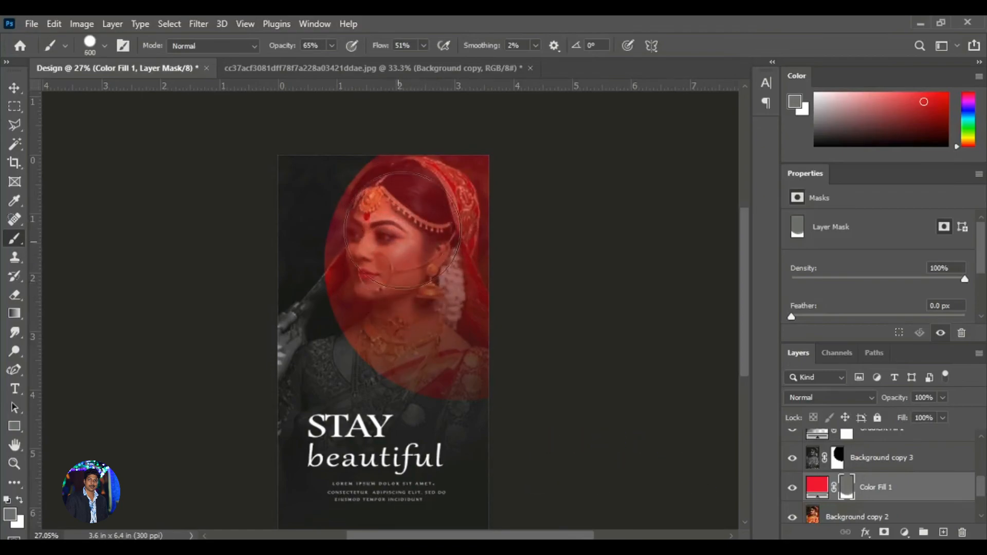
Set the brush to 97% opacity and 400 px, adjust its flow, and go over the red fill's mask on the face and neck.
left_click(331, 45)
left_click_drag(334, 62, 359, 62)
left_click(363, 275)
key("bracketleft")
key("bracketleft")
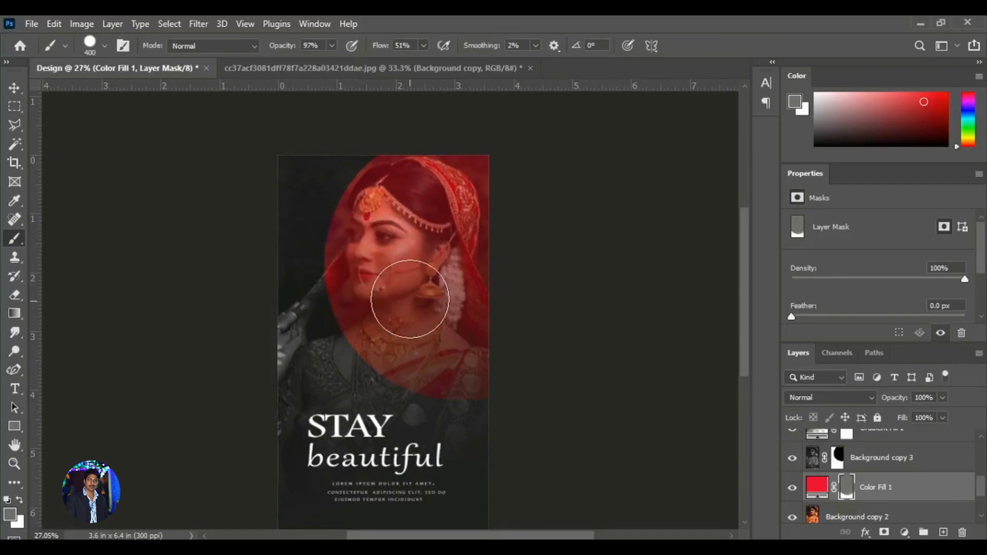
left_click(424, 45)
left_click(442, 64)
left_click(402, 237)
Group all layers from Background copy 2 up to the eiusmod text line.
scroll(925, 485, "down", 2)
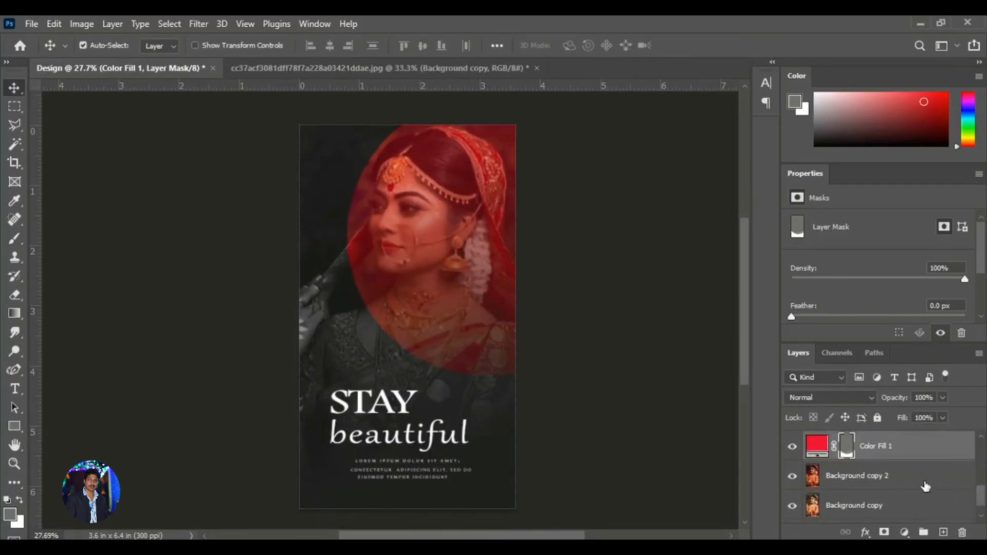
left_click(926, 484)
left_click_drag(982, 496, 982, 448)
left_click(911, 445, "shift")
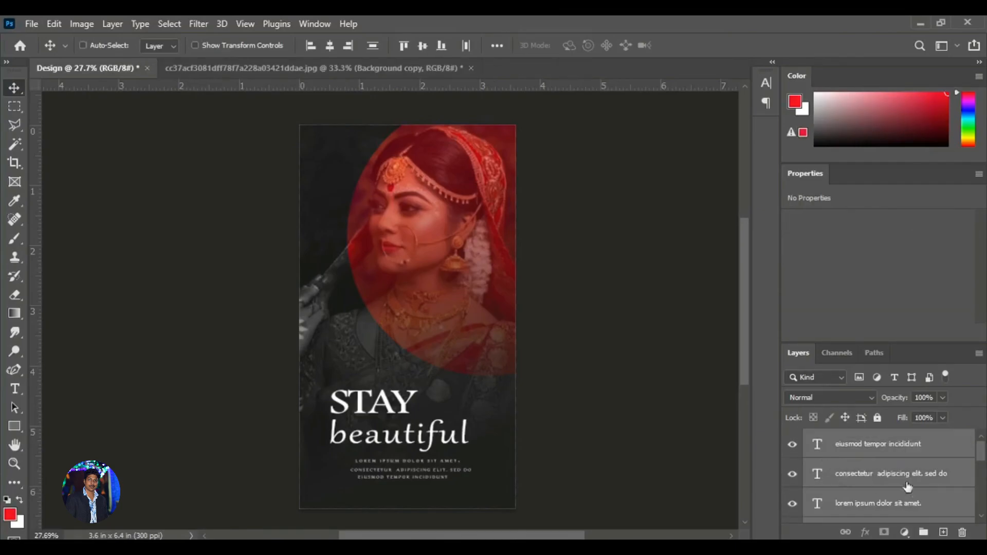
key("ctrl+g")
Toggle the new group's visibility repeatedly to compare the finished poster with the original photo.
left_click(792, 439)
left_click(792, 439)
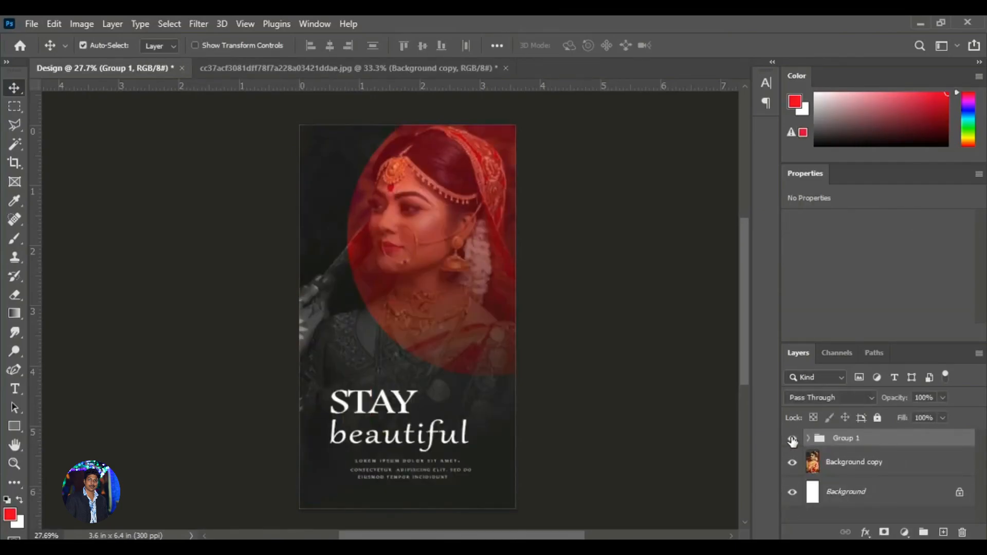
left_click(792, 438)
left_click(792, 438)
left_click(792, 438)
left_click(792, 438)
left_click(792, 439)
left_click(792, 438)
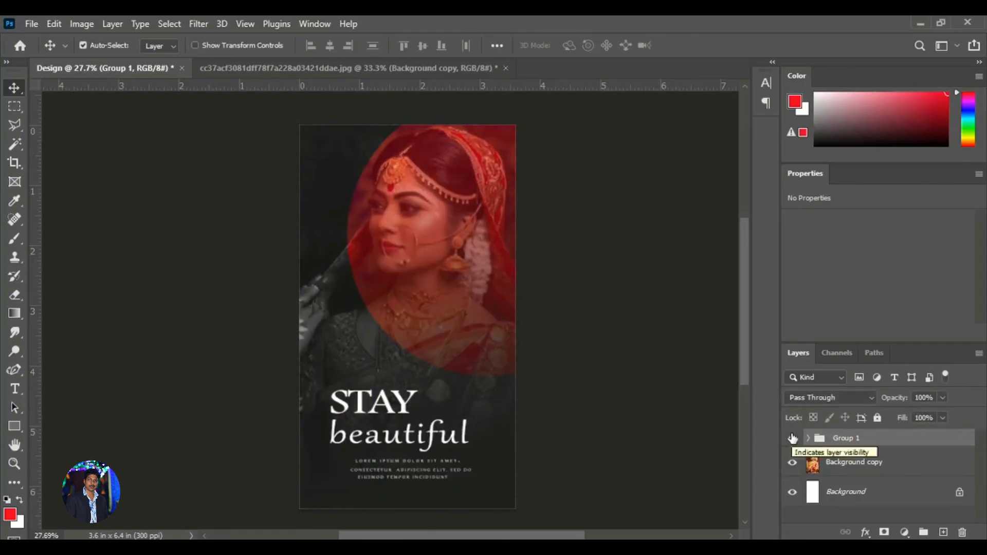
left_click(792, 438)
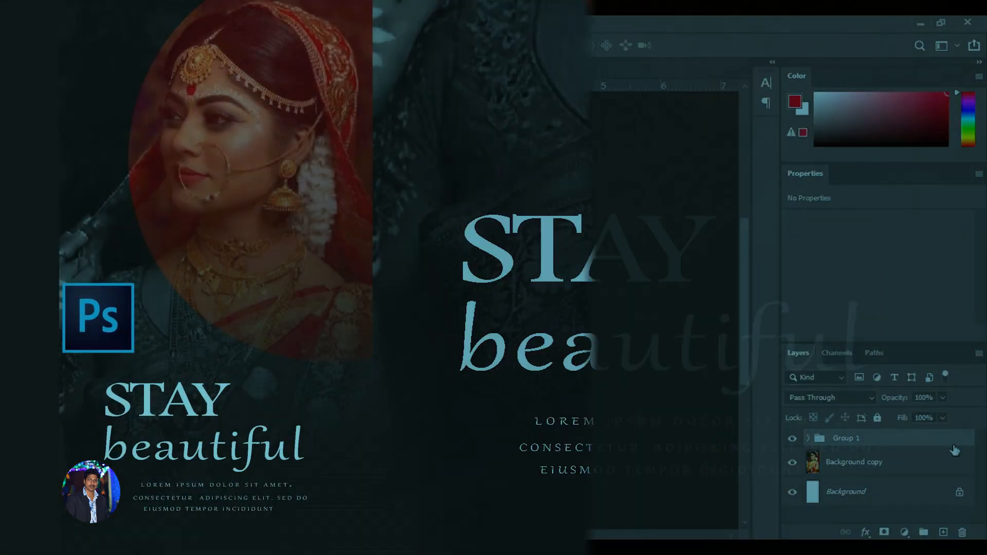